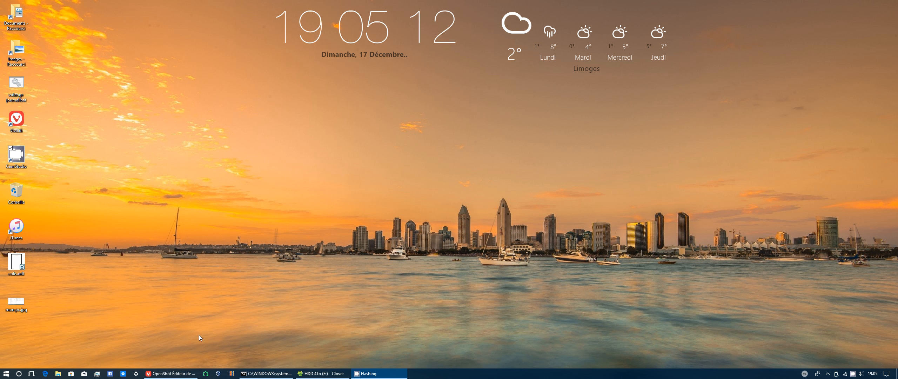
- View the OpenShot download page in the browser, and briefly open and close Movie Maker
click(171, 374)
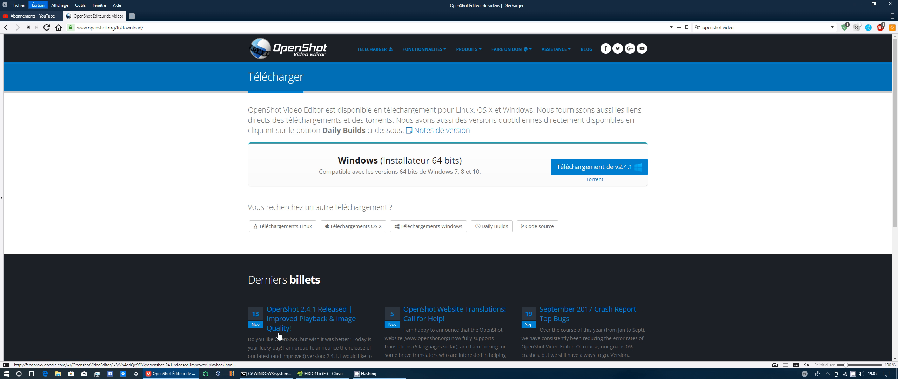
click(231, 373)
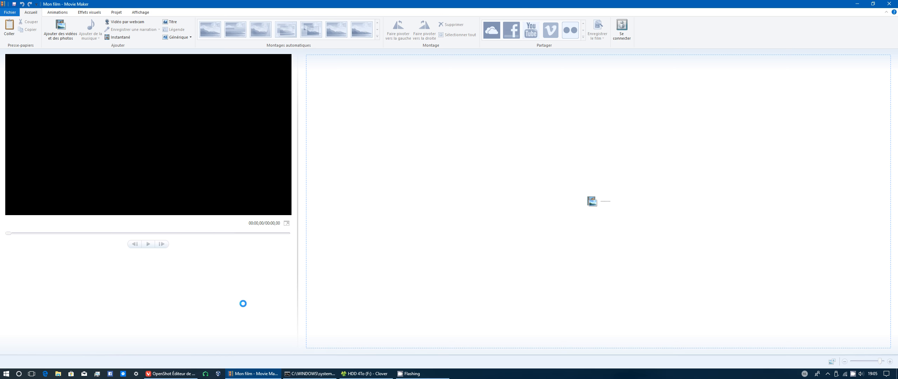
click(889, 3)
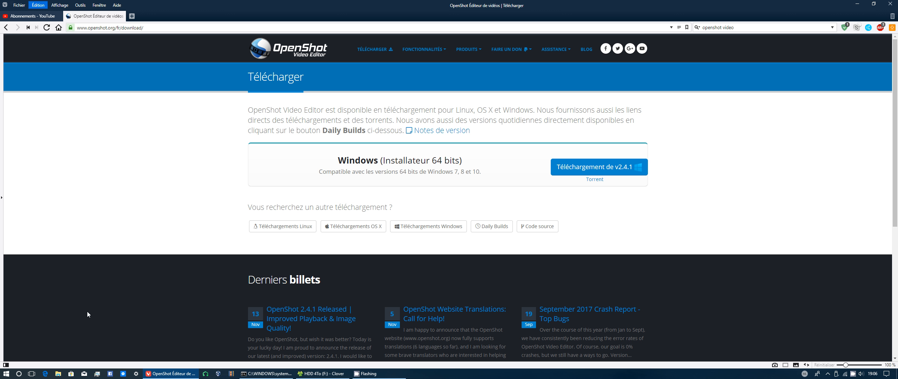
- Launch OpenShot Video Editor and check its version in the About information
click(6, 373)
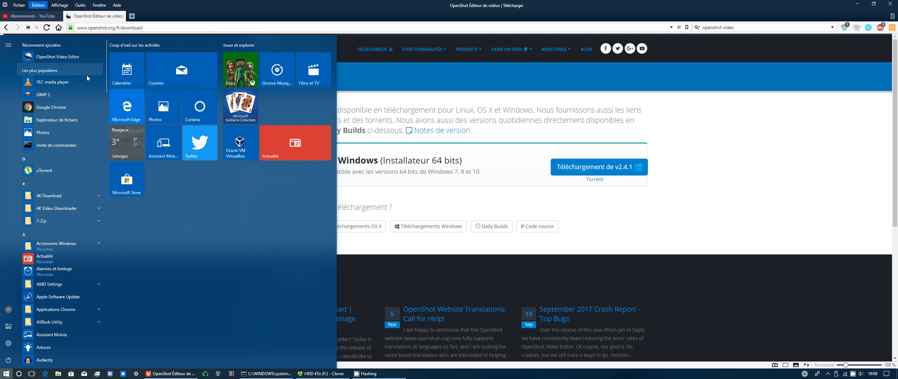
click(77, 61)
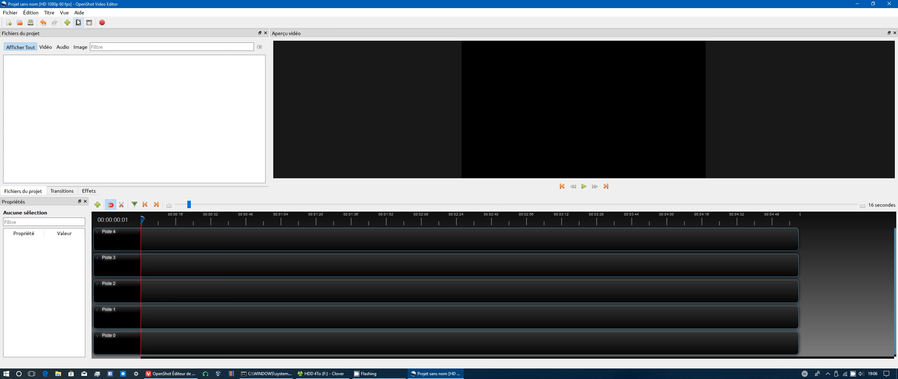
click(11, 13)
mouse_move(35, 12)
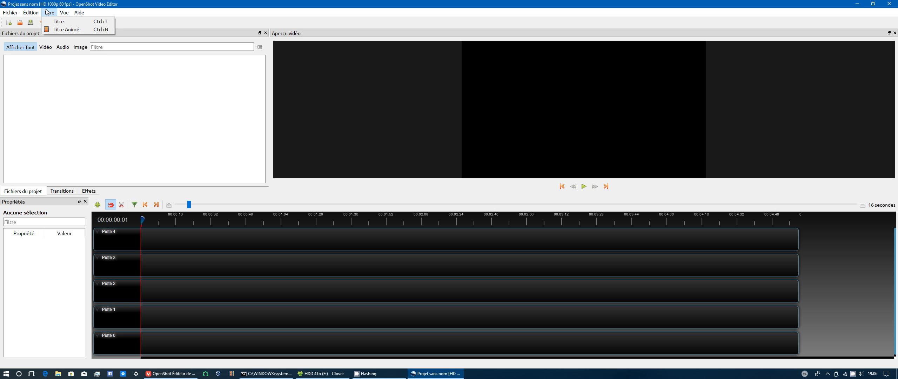
mouse_move(79, 13)
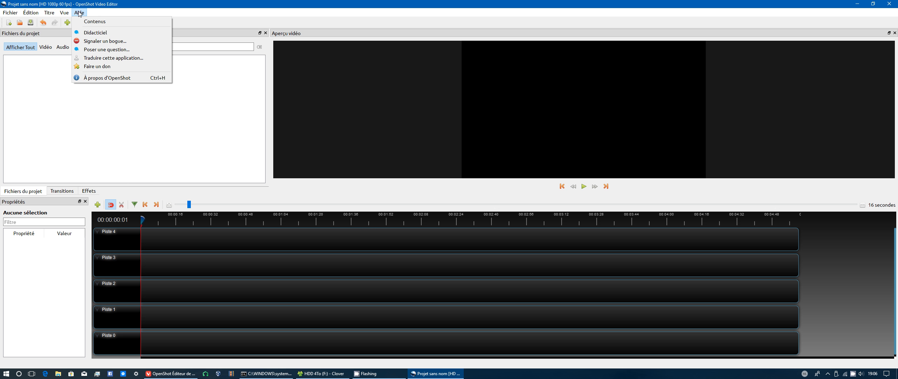
click(106, 78)
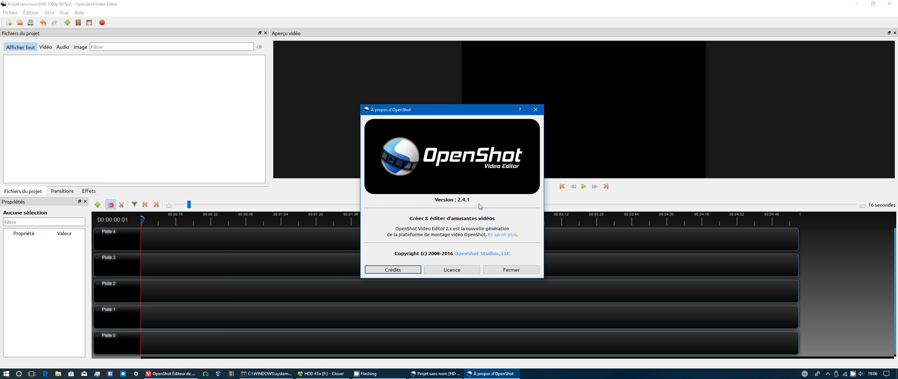
click(524, 270)
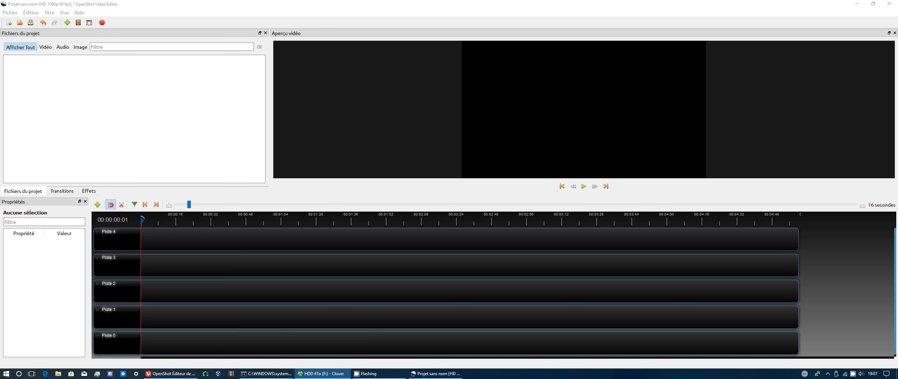
- Import the video VID_20171119_092822.mp4 from the HDD 4To (F:) drive into the project files and select it
click(342, 374)
drag(80, 136, 99, 132)
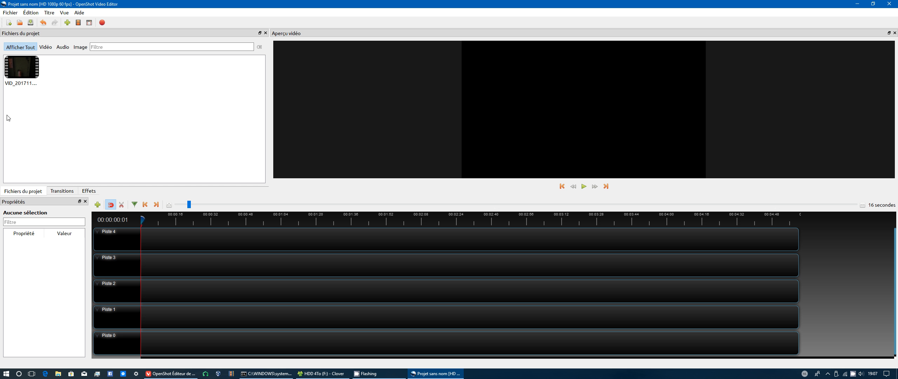
click(25, 73)
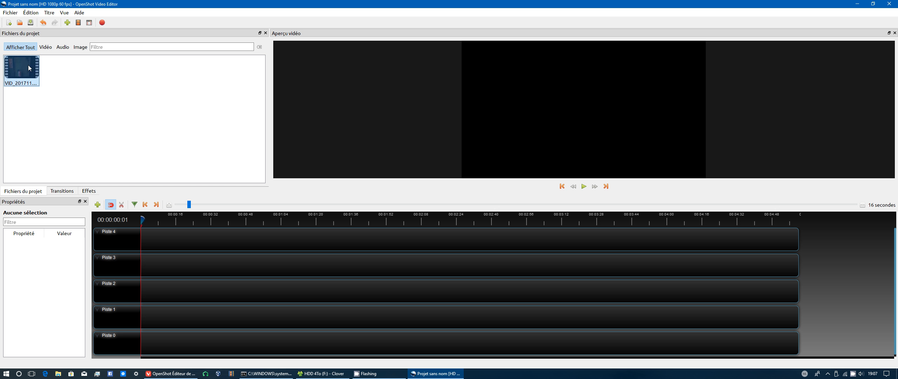
- Preview the imported video file in its own preview window, and close that window
click(586, 189)
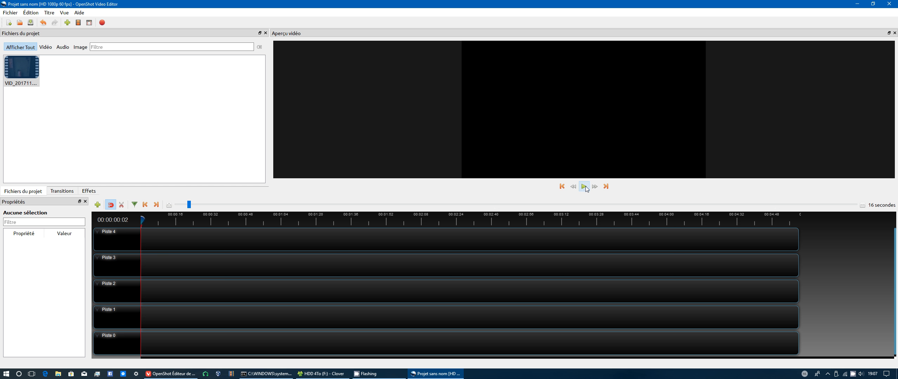
right_click(16, 70)
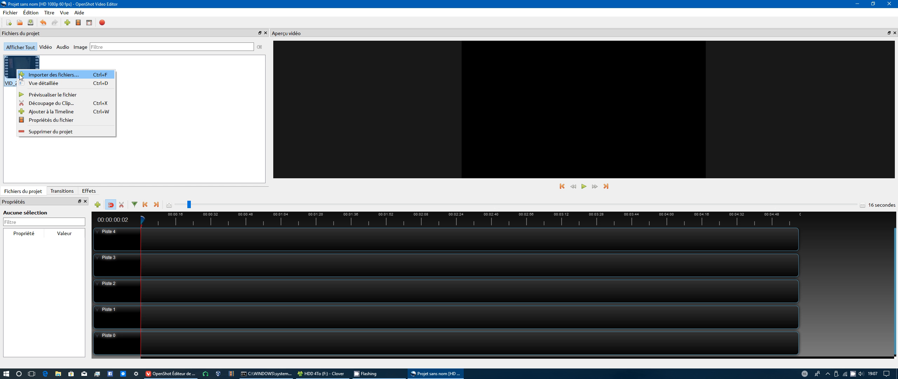
click(41, 95)
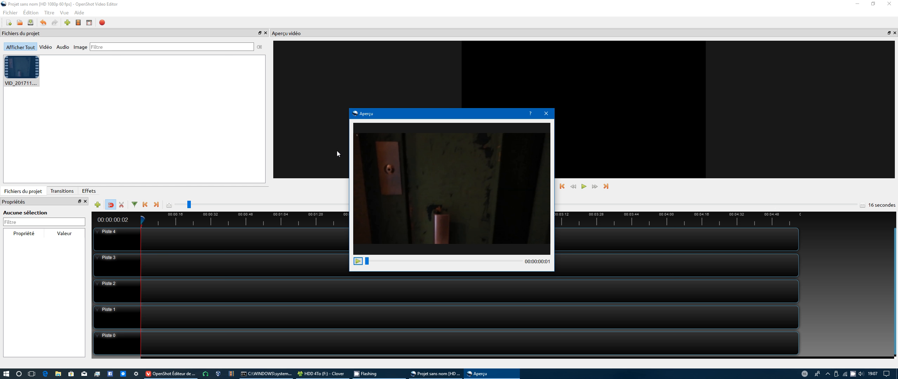
drag(426, 114, 392, 99)
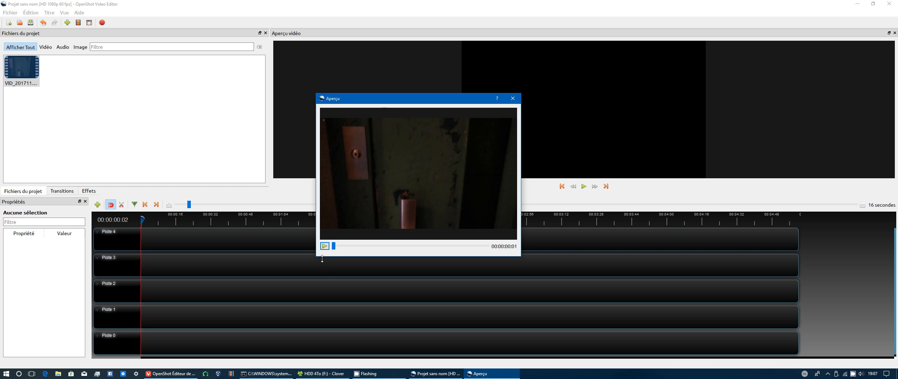
click(513, 99)
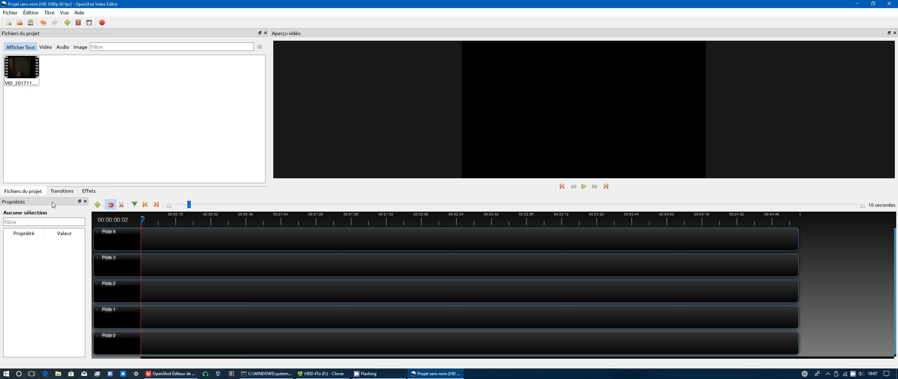
- Browse the available transitions and effects, filtering the effects by category and restoring the full list
click(60, 191)
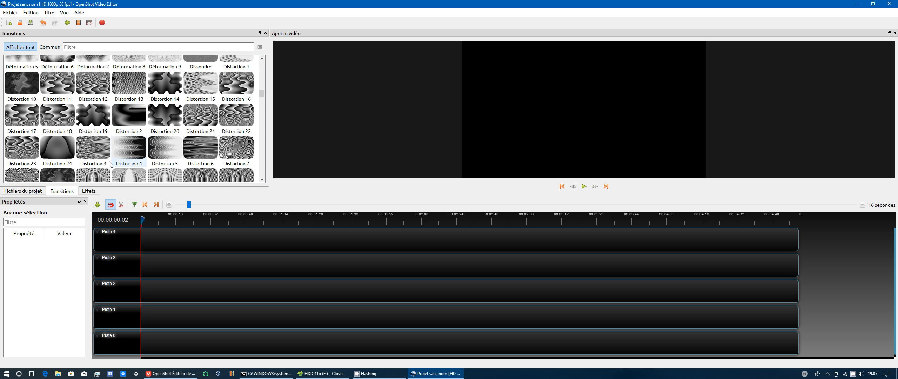
click(98, 192)
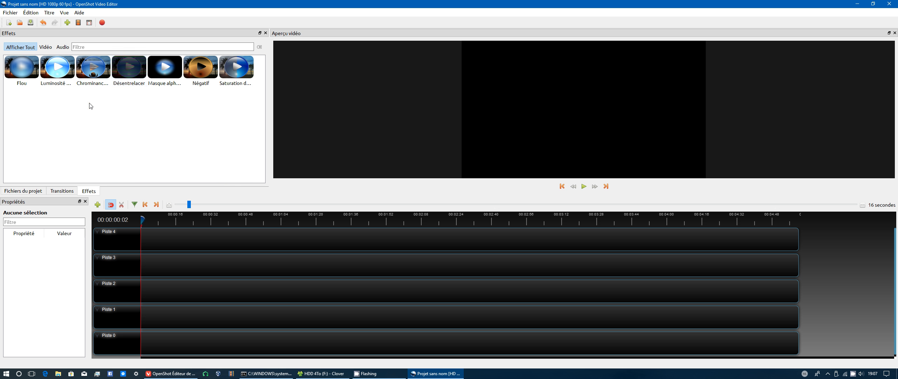
click(62, 47)
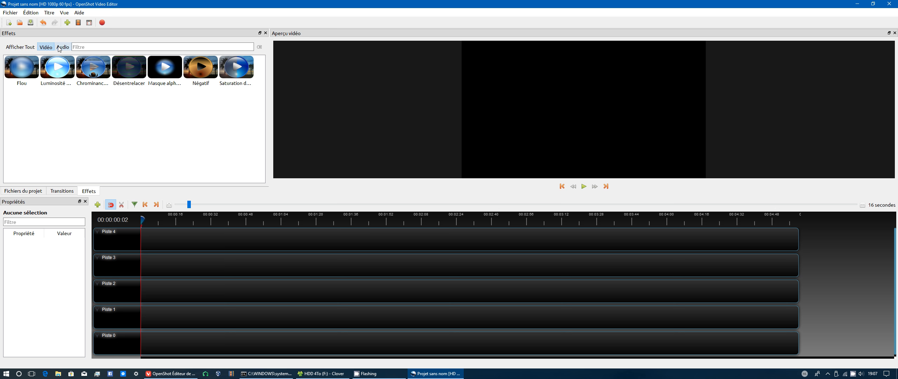
click(33, 48)
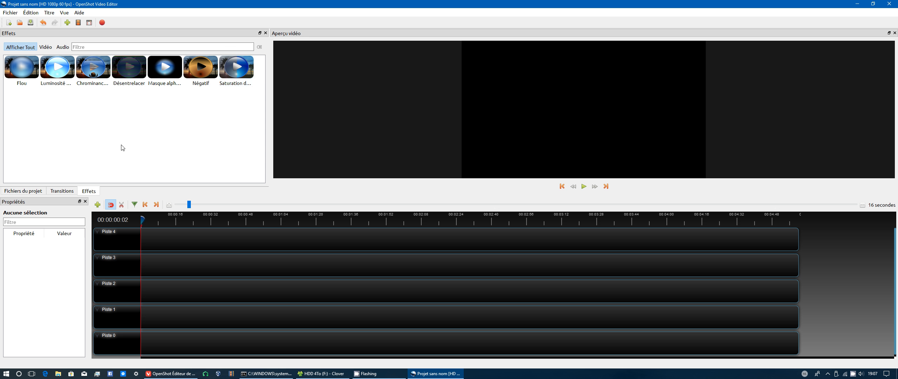
- Open the preferences and set the default theme to No Theme
click(68, 15)
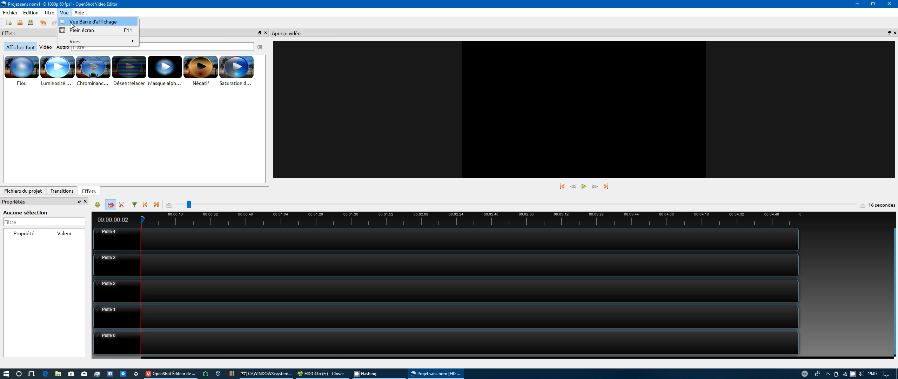
click(72, 21)
click(30, 12)
key(Escape)
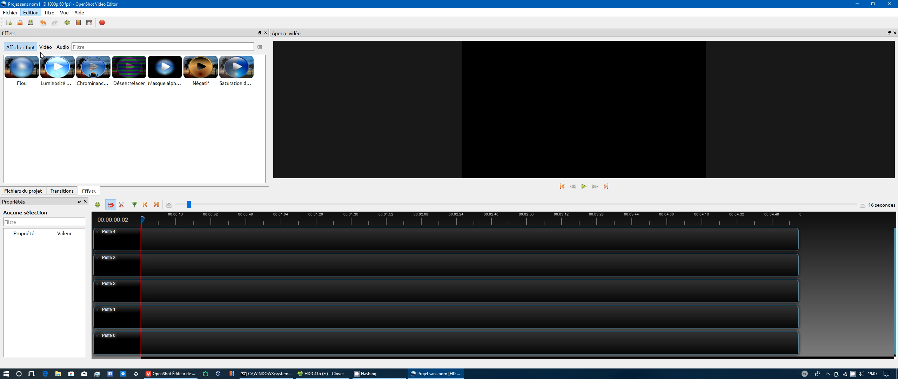
click(42, 54)
drag(458, 122, 260, 99)
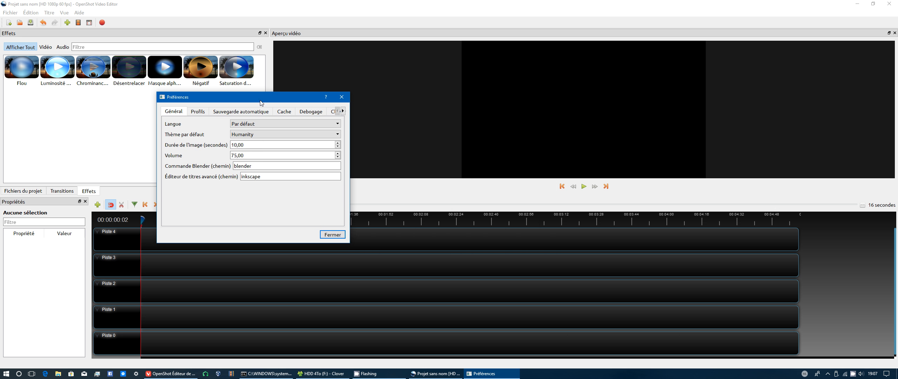
click(261, 136)
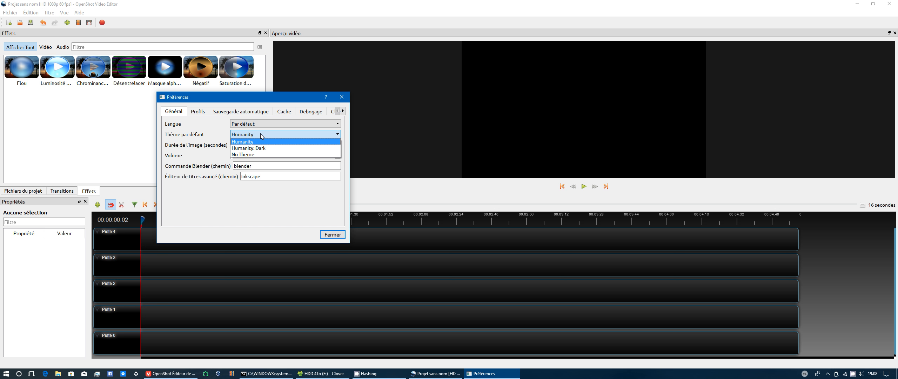
click(254, 154)
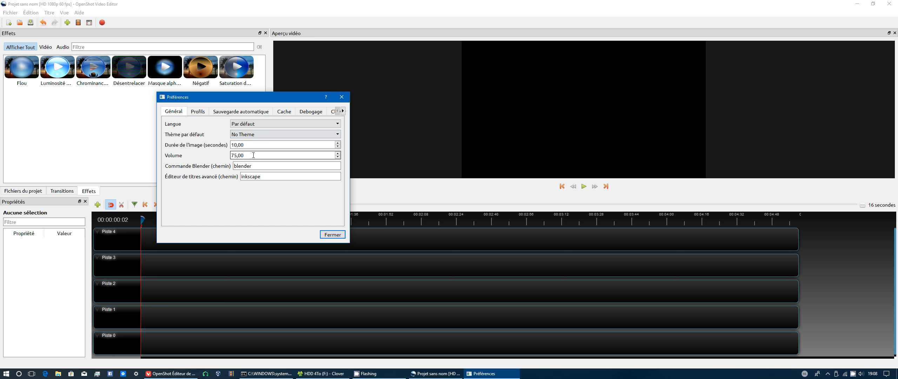
- Set the default theme to Humanity: Dark and close the preferences
click(259, 136)
click(259, 148)
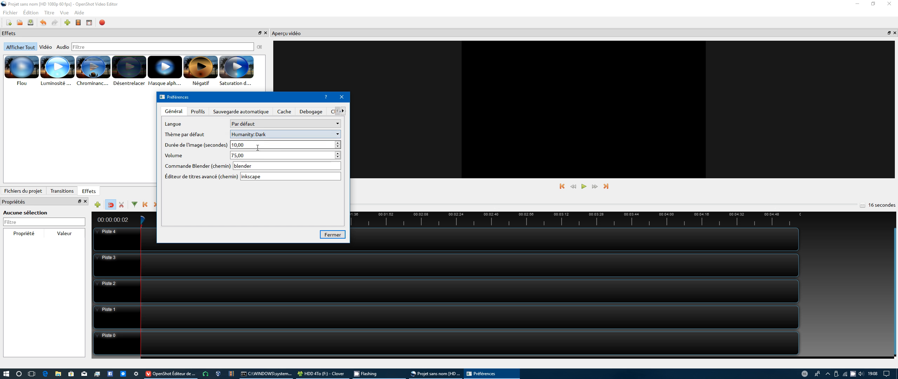
click(261, 134)
click(276, 223)
click(325, 234)
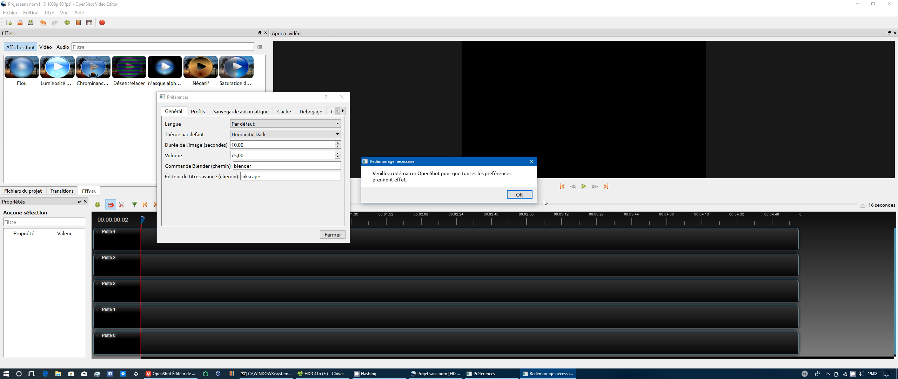
click(520, 195)
- Restart OpenShot Video Editor without saving the project changes so the chosen theme takes effect
click(889, 4)
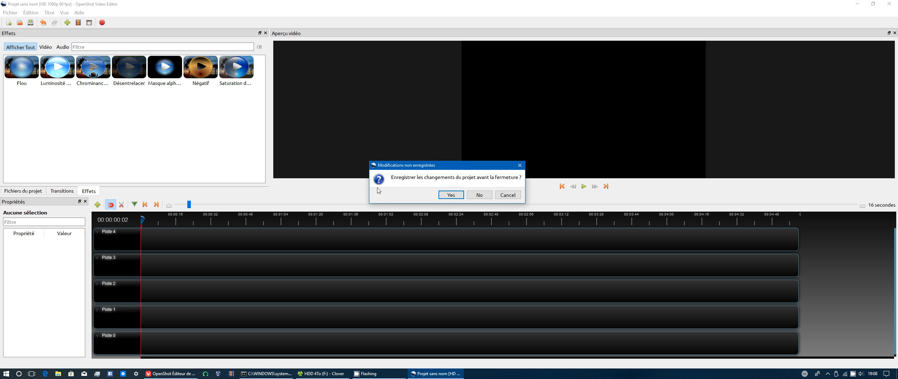
click(488, 194)
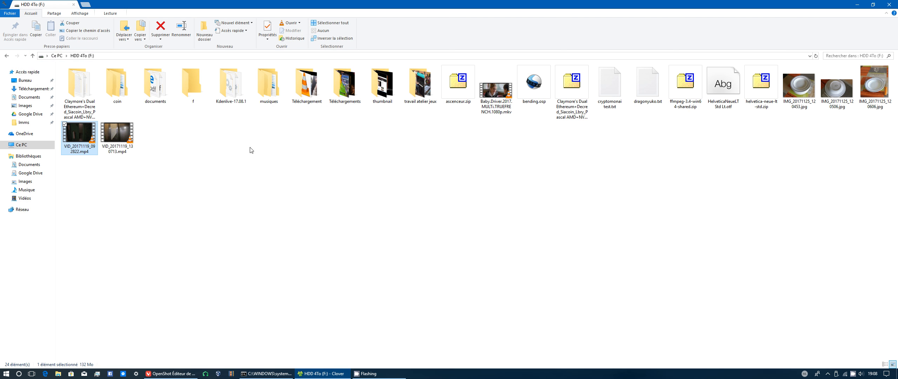
key(super)
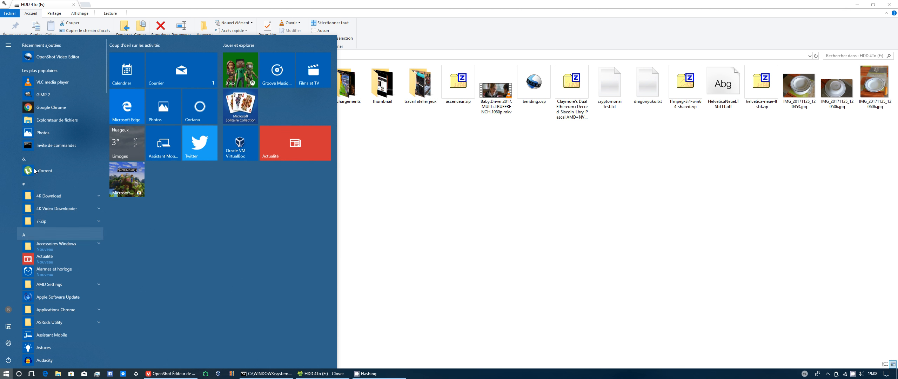
click(52, 56)
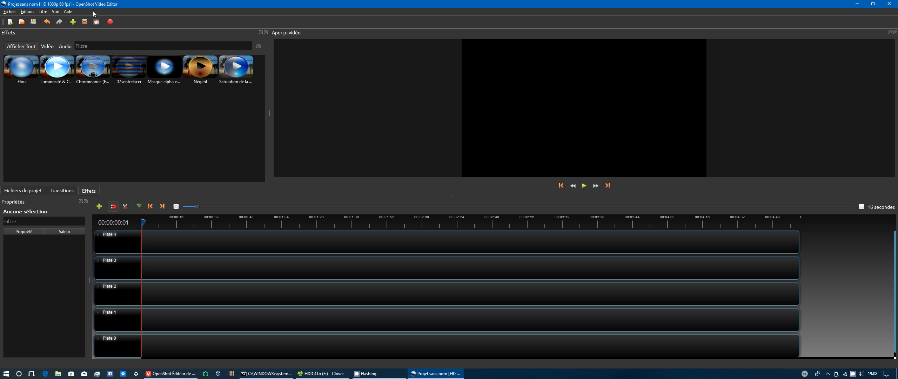
- Change the default theme to No Theme in the general preferences and close them
click(59, 14)
click(59, 14)
click(60, 14)
click(32, 13)
click(39, 47)
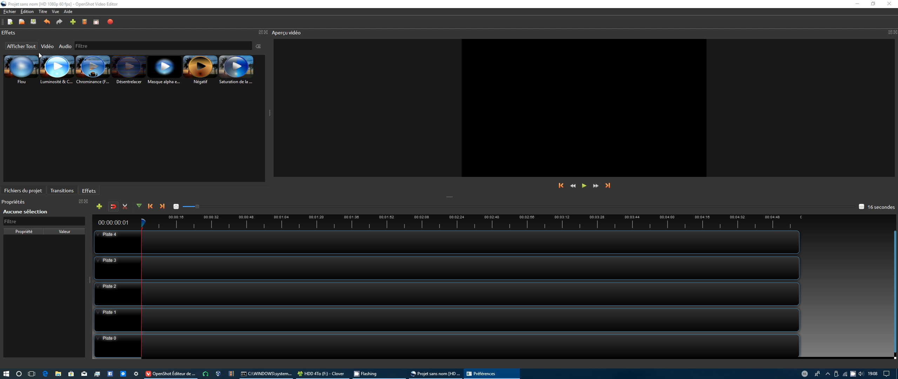
click(447, 161)
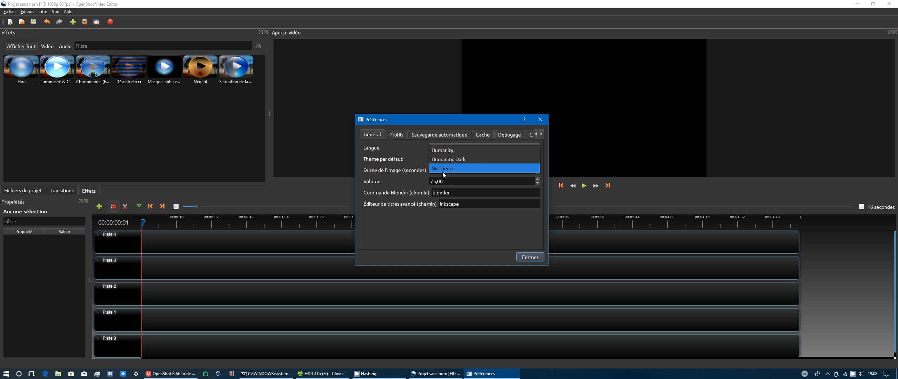
click(442, 169)
click(522, 258)
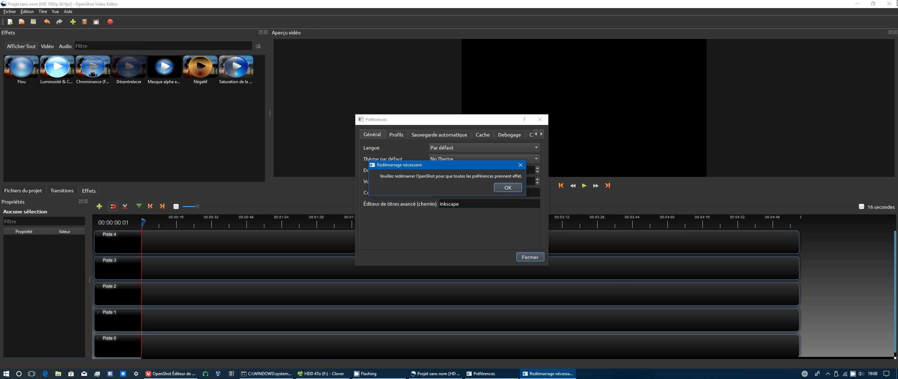
click(508, 188)
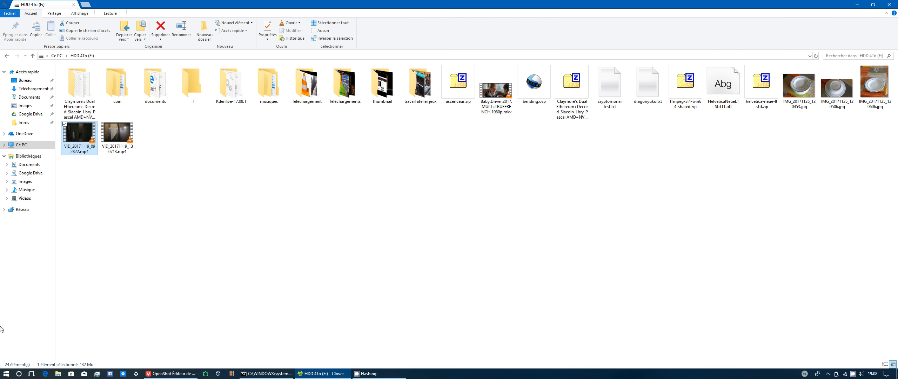
- Launch OpenShot Video Editor and show the project files
click(4, 373)
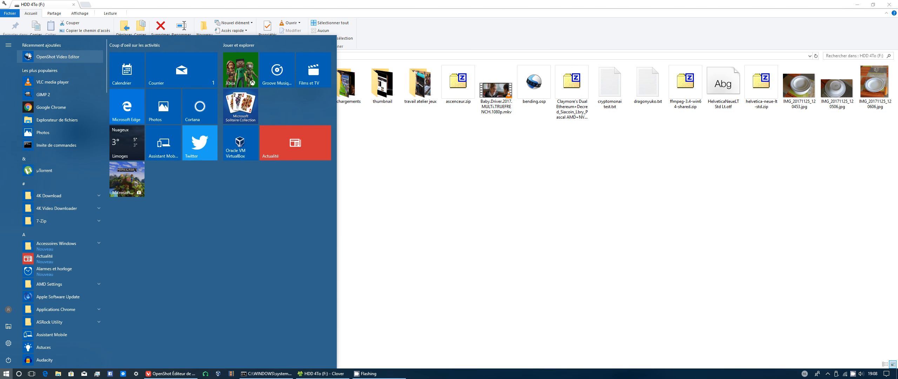
click(28, 54)
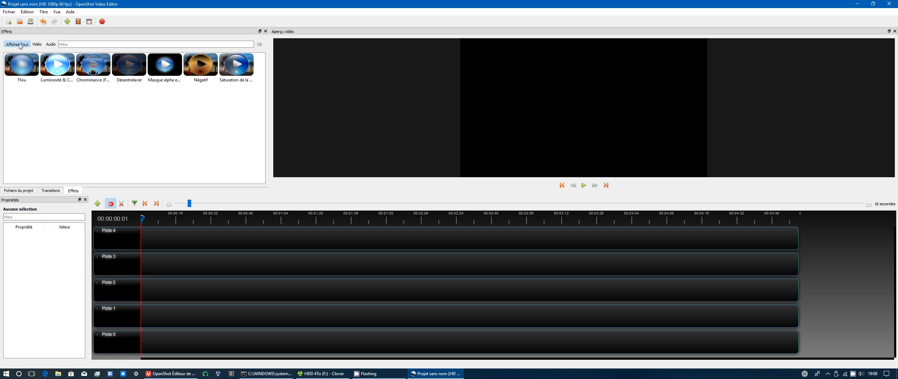
click(19, 191)
- Import VID_20171119_092822.mp4 from the HDD 4To (F:) folder into the project files and place it on Piste 4
click(321, 373)
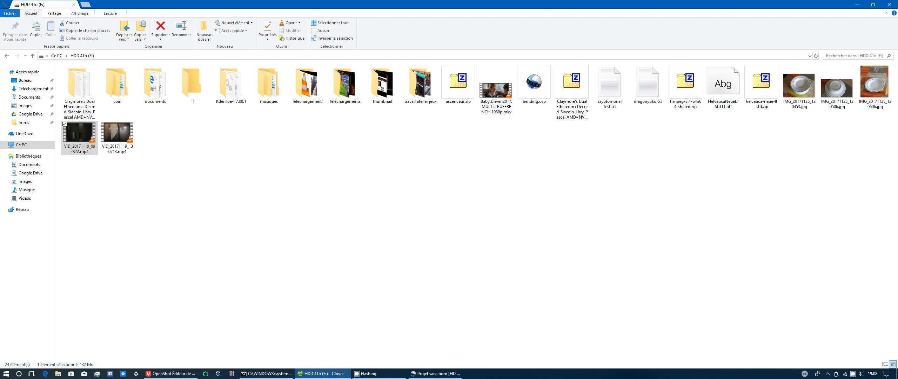
drag(79, 138, 143, 132)
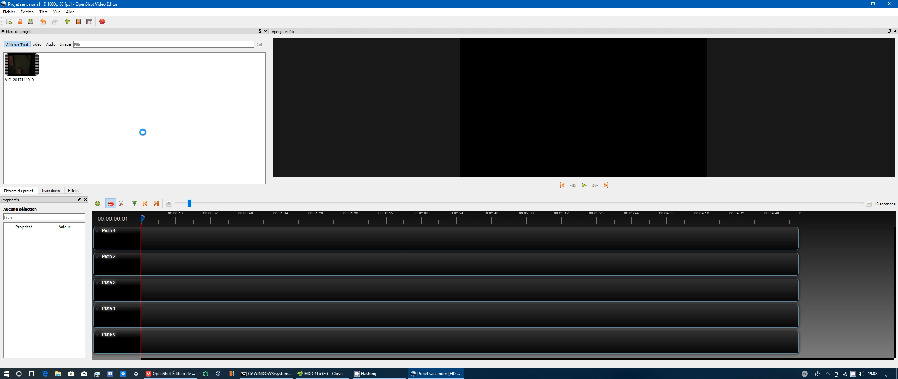
drag(21, 65, 158, 232)
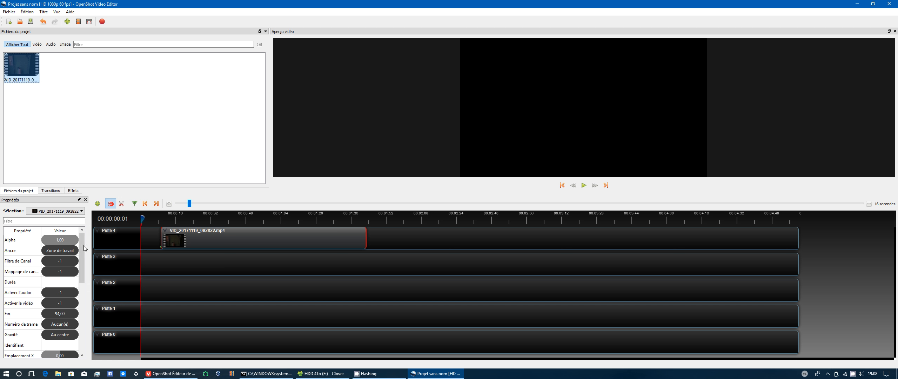
- Look through the clip's properties and move the clip to the start of Piste 4
mouse_move(83, 240)
mouse_down()
mouse_move(83, 319)
mouse_move(79, 235)
mouse_up()
drag(82, 260, 71, 328)
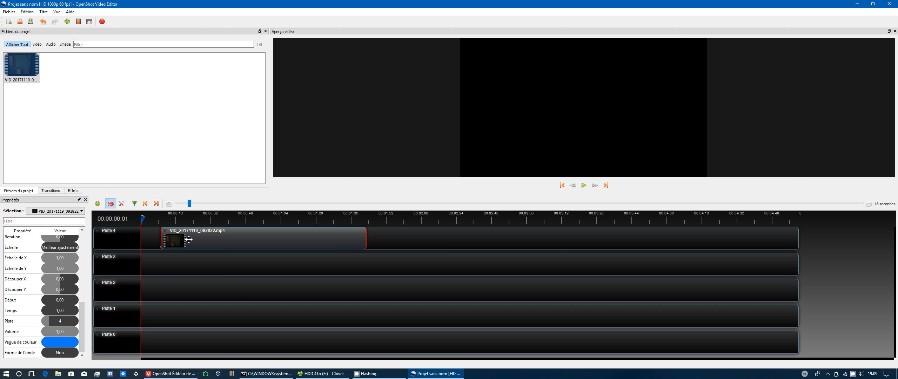
drag(201, 240, 122, 241)
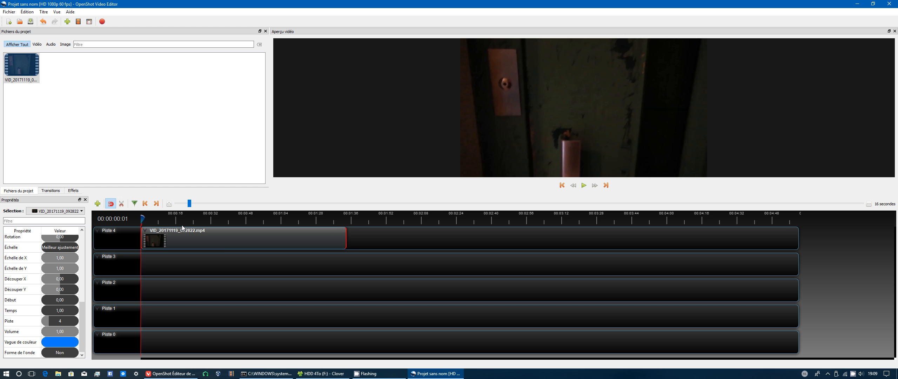
- Preview the clip from about 00:00:24 and split it with the razor tool at about 00:00:27
click(194, 221)
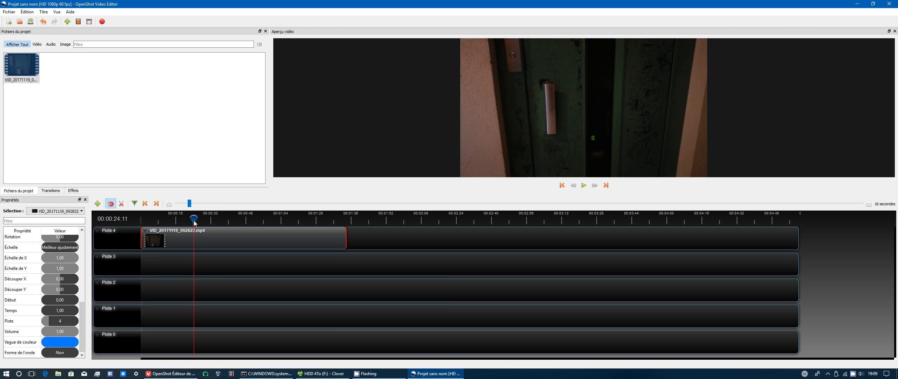
click(585, 185)
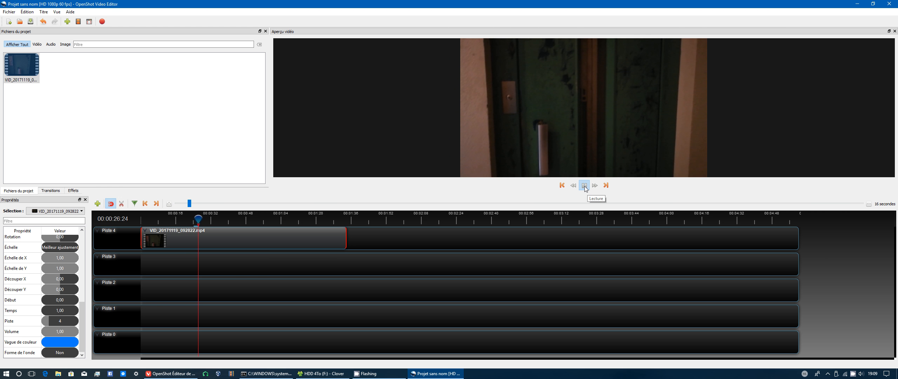
click(584, 185)
click(122, 203)
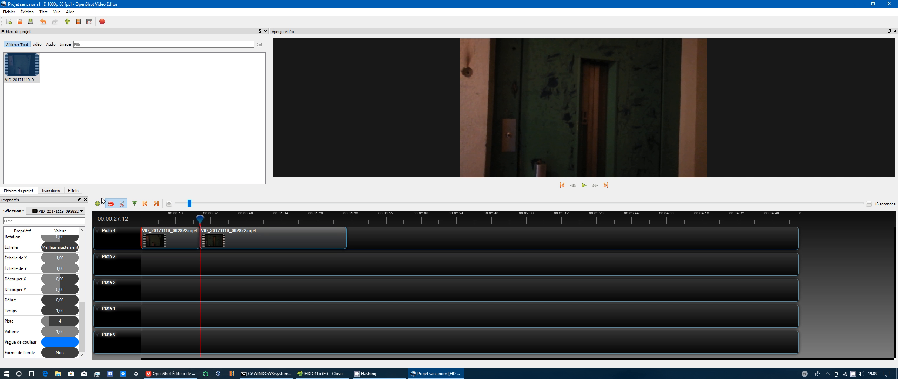
click(122, 203)
- Move the second part of the clip later on Piste 4, leaving a gap, and preview it from about 00:00:52
drag(225, 234, 250, 232)
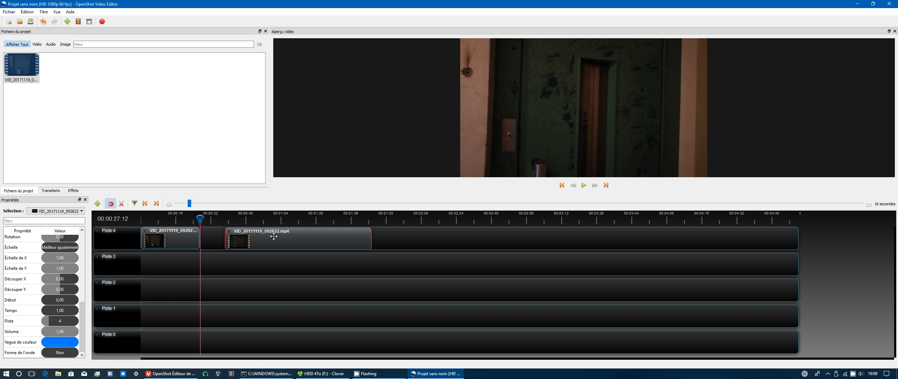
click(255, 219)
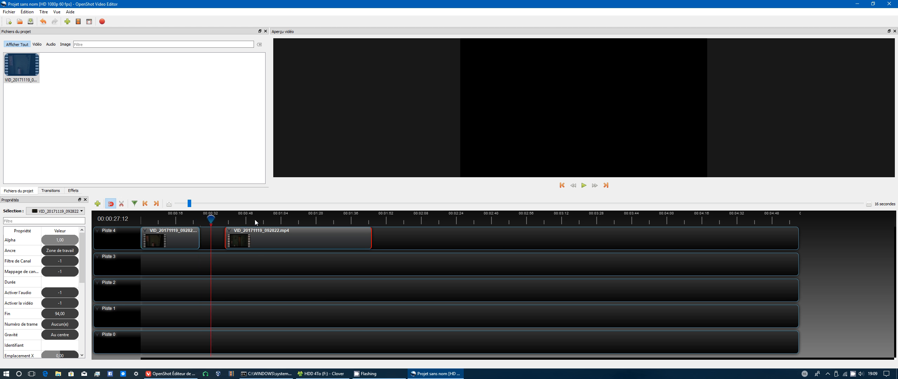
click(585, 185)
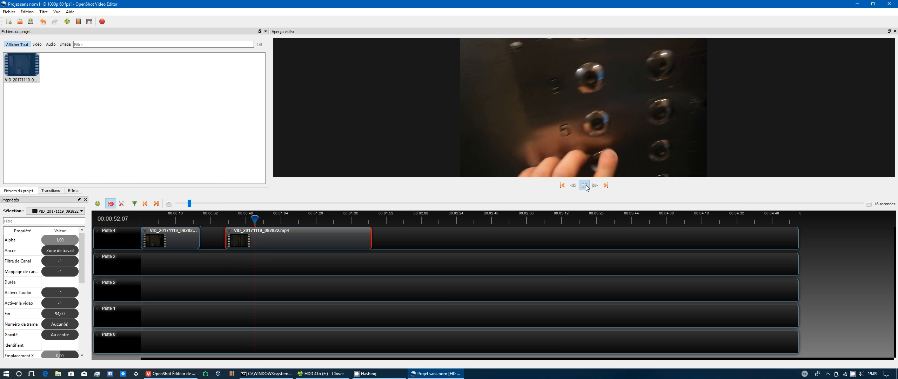
click(585, 185)
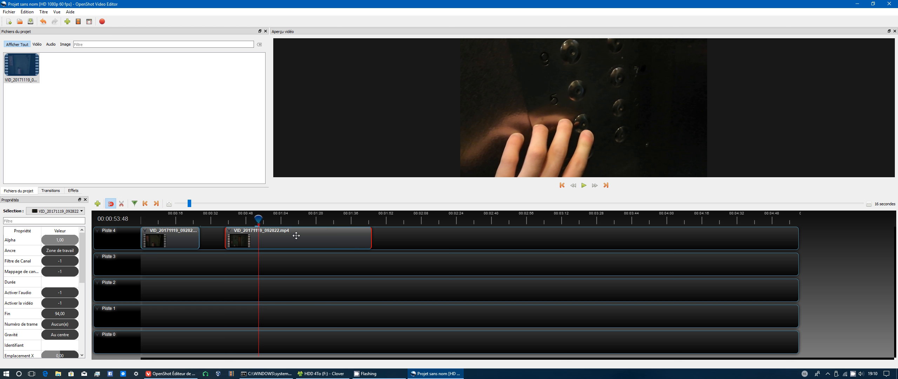
- Split the second part of the clip with the razor tool at about 00:01:19
click(316, 221)
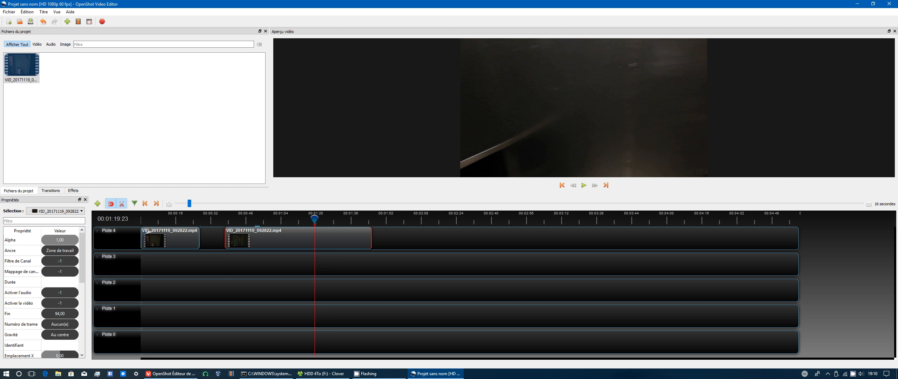
key(ctrl+k)
click(122, 204)
- Try to delete the last and first parts of the split clip from Piste 4
right_click(357, 239)
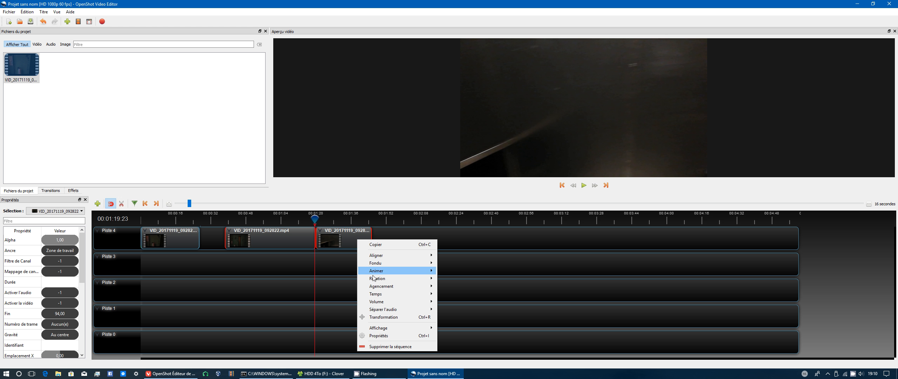
click(376, 346)
key(Delete)
right_click(188, 239)
click(205, 342)
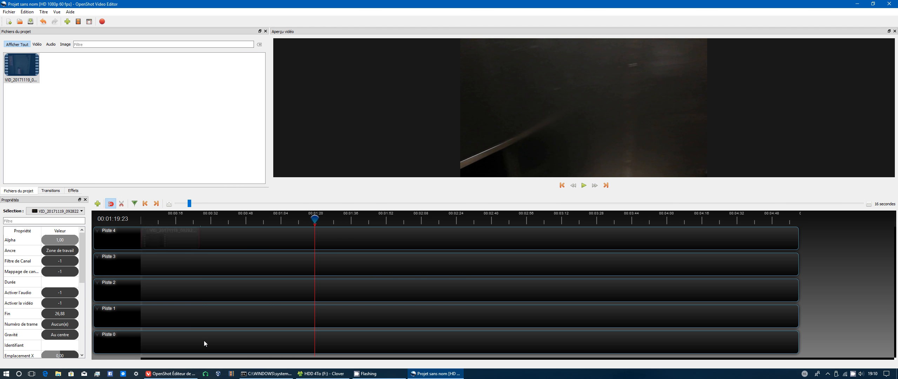
- Undo the clip deletions until all three parts are back on Piste 4
key(ctrl+z)
key(ctrl+z)
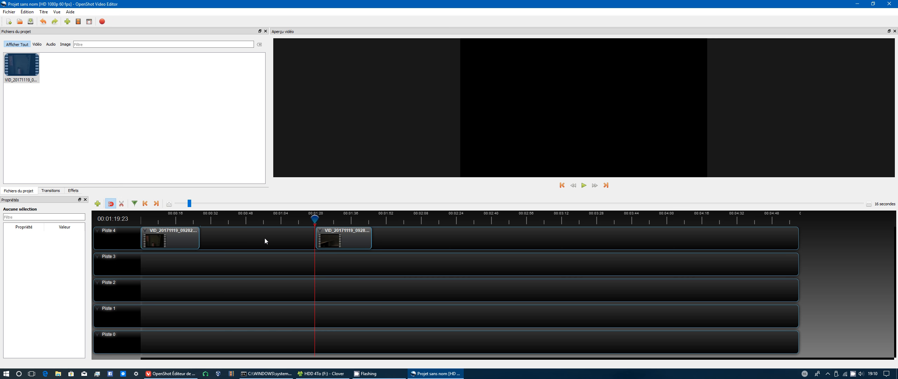
key(ctrl+z)
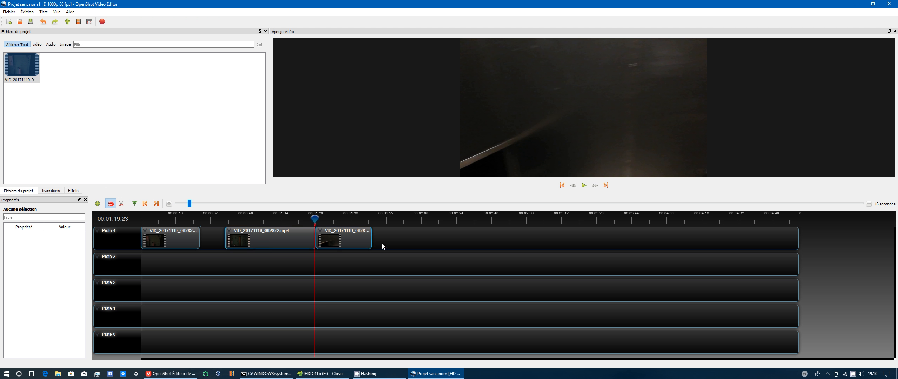
- Delete the last and first parts of the split clip from Piste 4, keeping the middle part
right_click(357, 231)
click(376, 334)
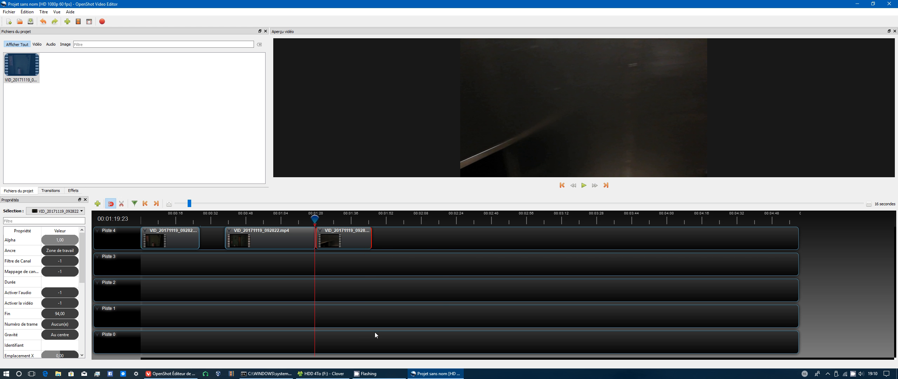
right_click(183, 234)
click(203, 334)
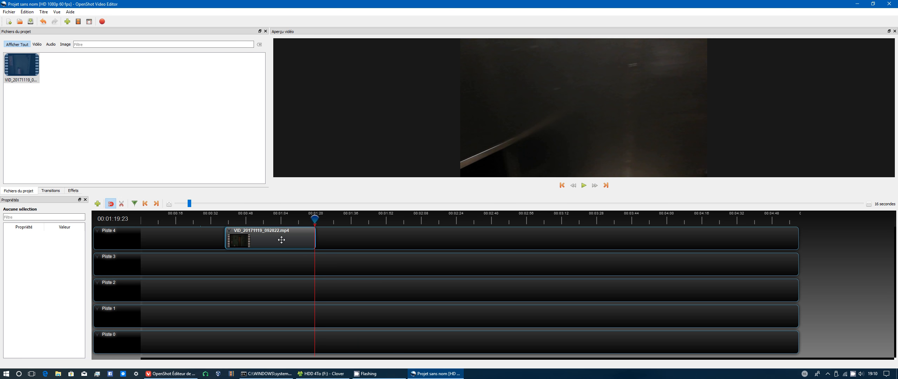
- Move the remaining clip to the start of Piste 4, preview it from about 00:00:06, and place the playhead at about 00:00:17
drag(281, 240, 197, 240)
click(155, 219)
click(586, 185)
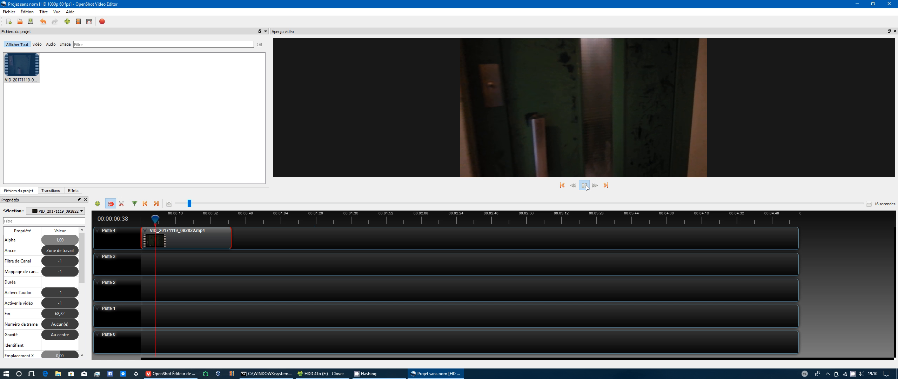
click(584, 186)
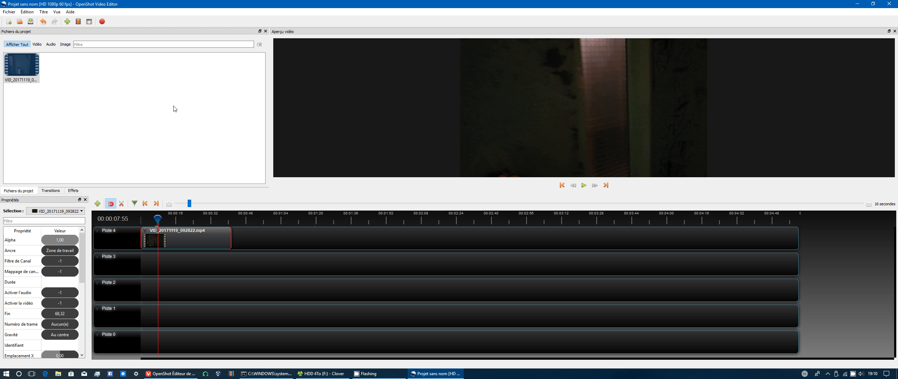
click(180, 219)
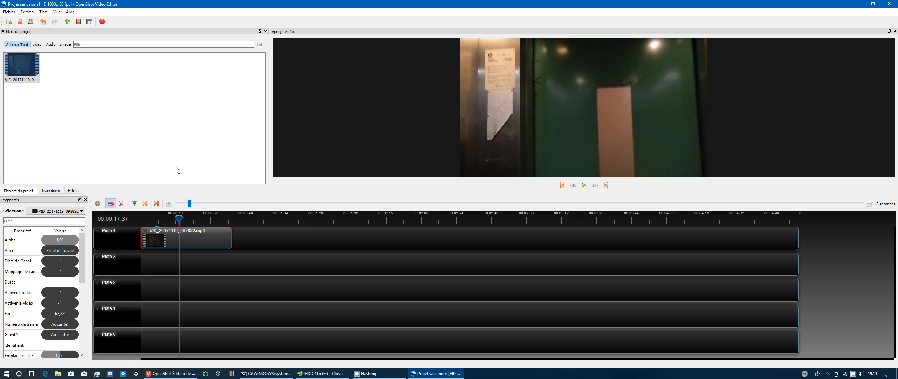
- Open the video export settings, look through the destination formats, and set the quality to Élevée
click(102, 21)
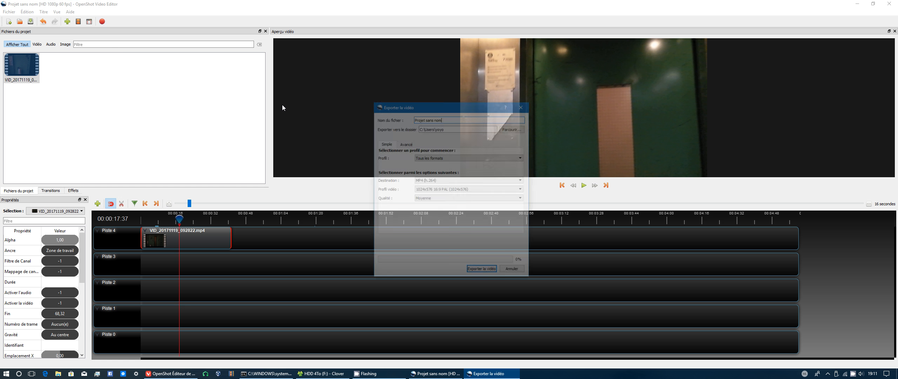
click(446, 128)
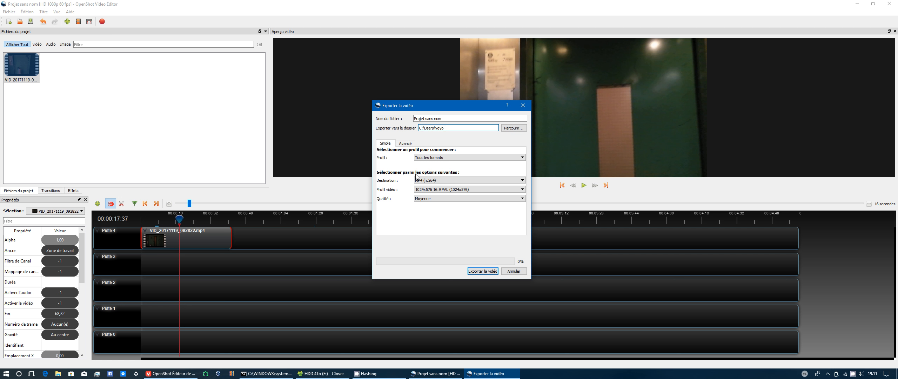
click(441, 181)
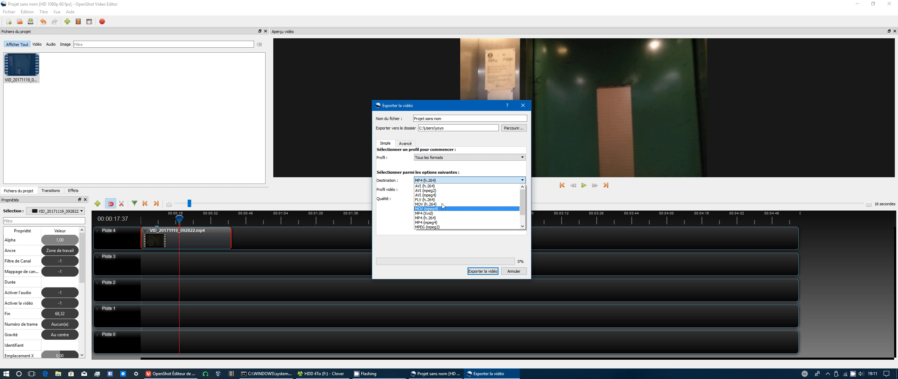
click(400, 242)
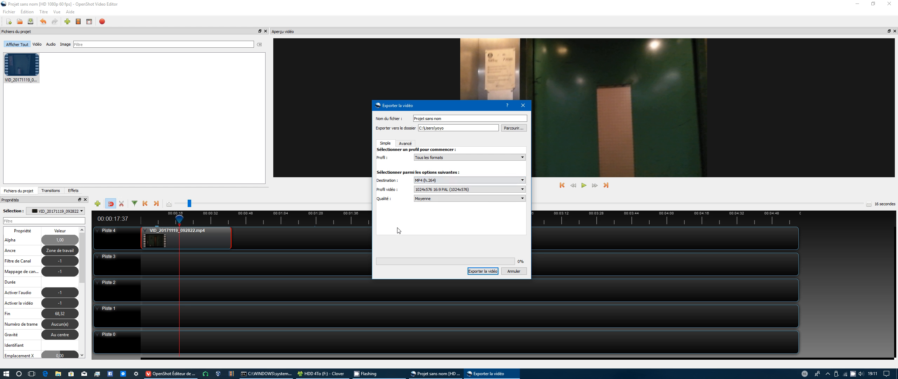
click(444, 200)
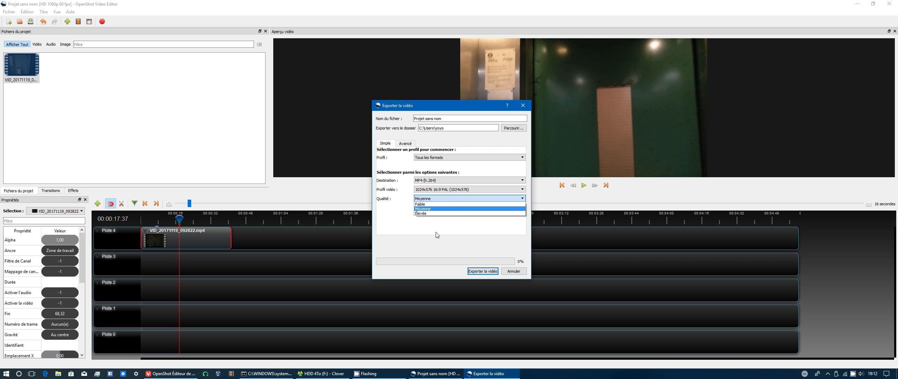
click(431, 214)
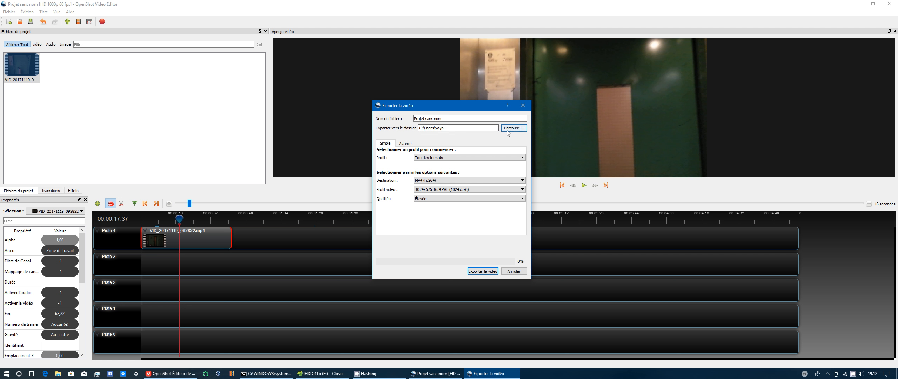
- Examine the advanced export settings for image sequence and profile, and cancel the export
click(404, 144)
click(413, 197)
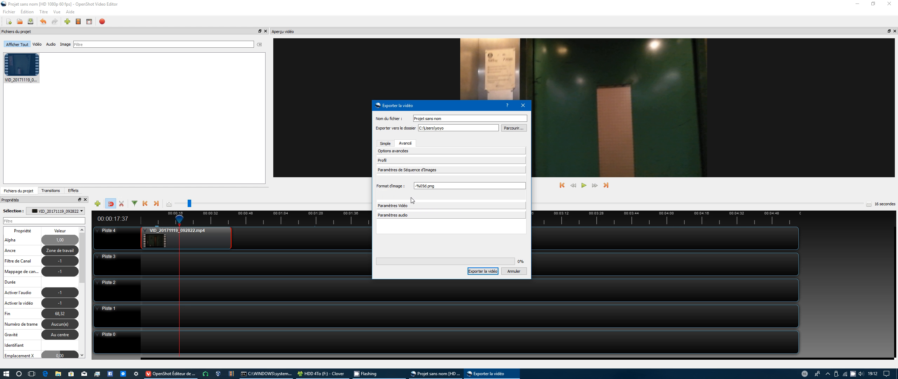
click(400, 161)
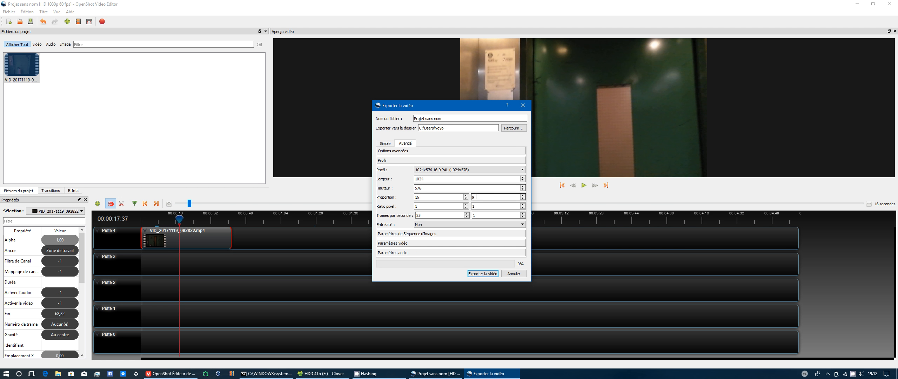
click(514, 275)
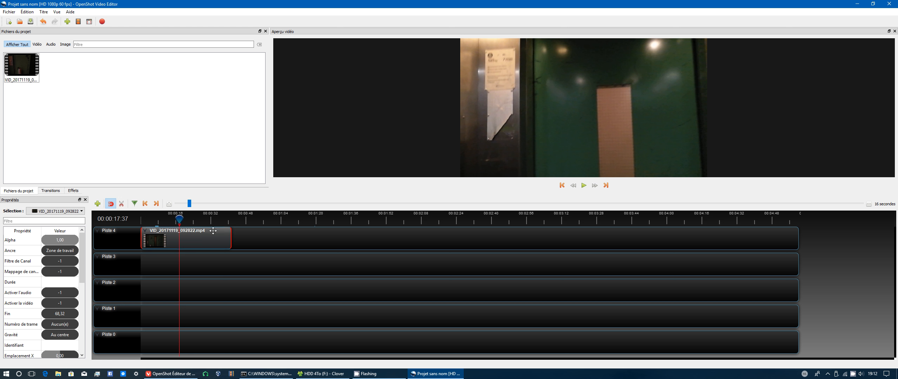
- Separate the audio of the Piste 4 clip into a single clip with all channels on Piste 3
right_click(217, 242)
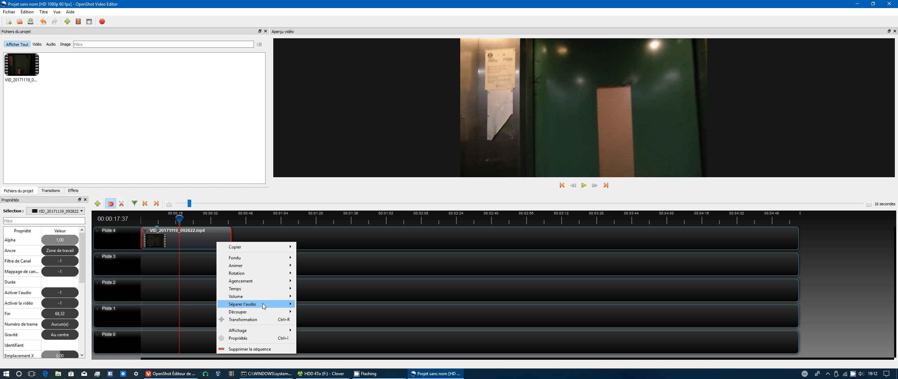
mouse_move(263, 303)
click(316, 306)
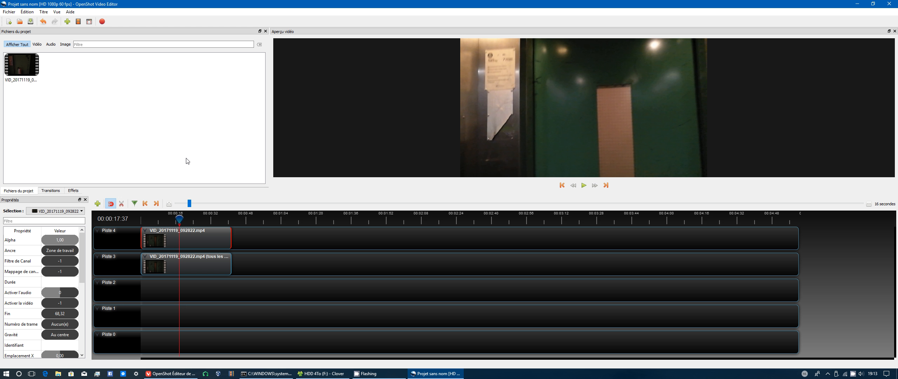
- Look through the available default project profiles in the profile preferences, and close the preferences
click(27, 13)
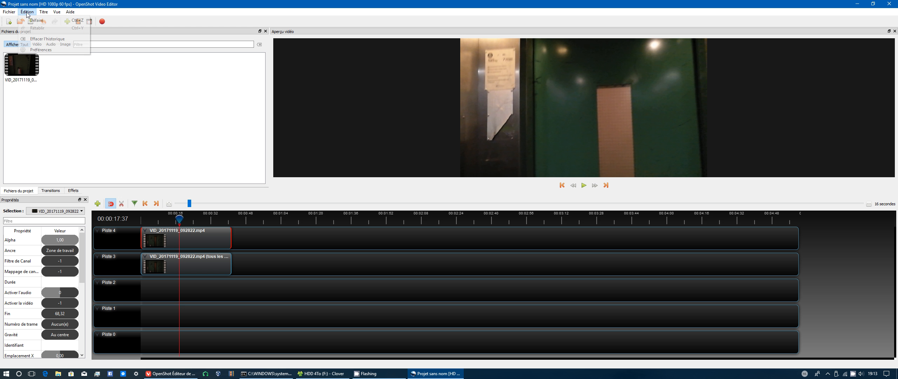
click(41, 50)
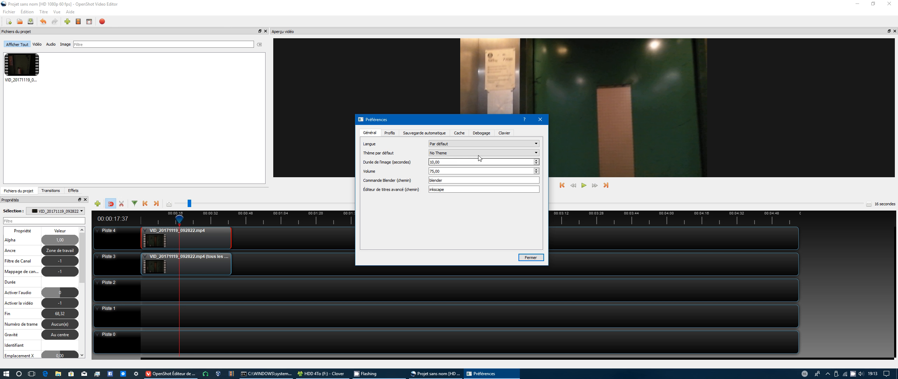
click(389, 133)
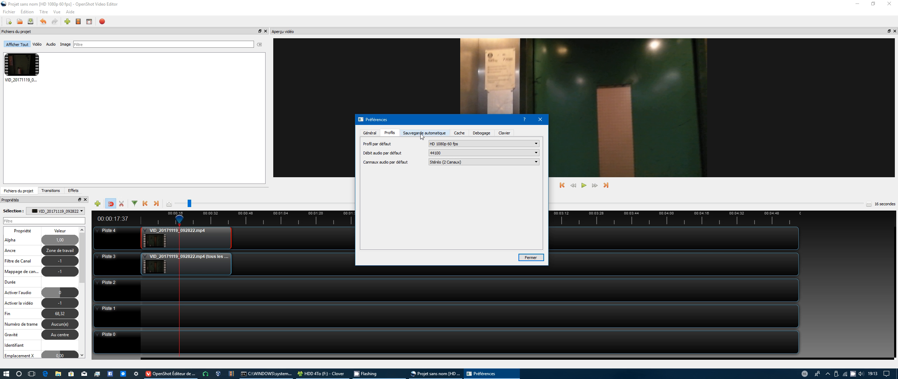
click(486, 144)
scroll(486, 181, down, 5)
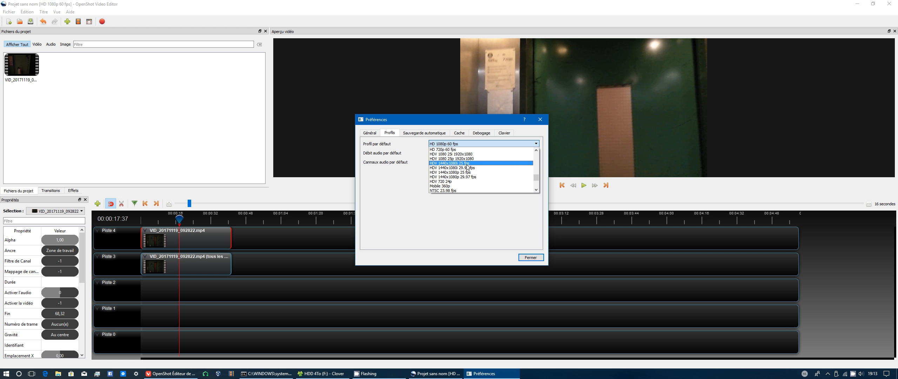
scroll(484, 181, down, 5)
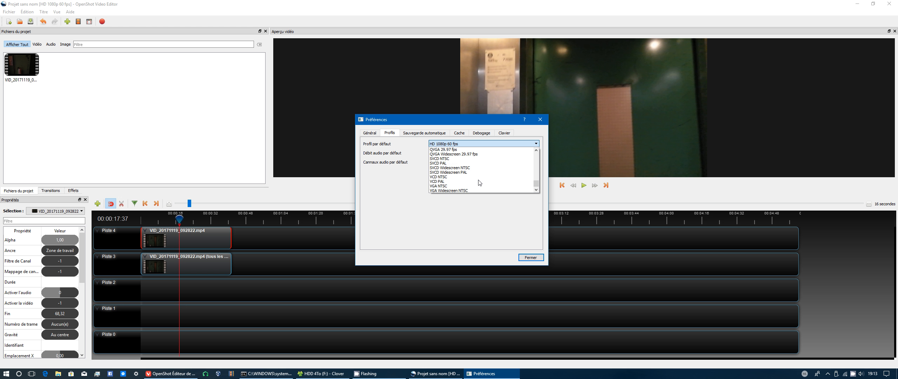
scroll(479, 182, up, 10)
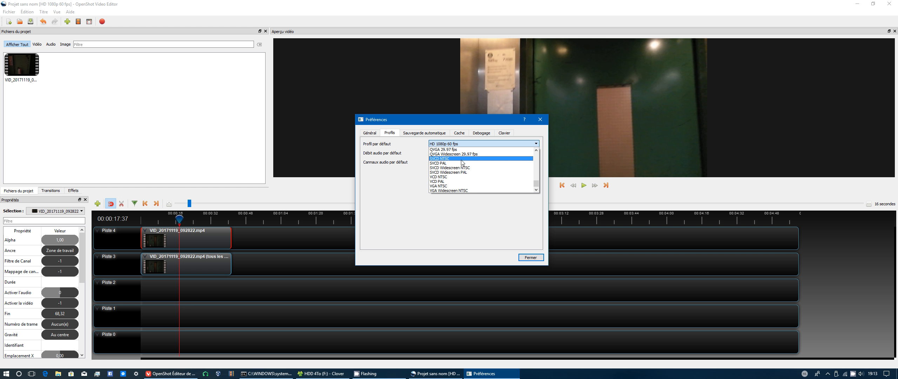
scroll(477, 185, up, 5)
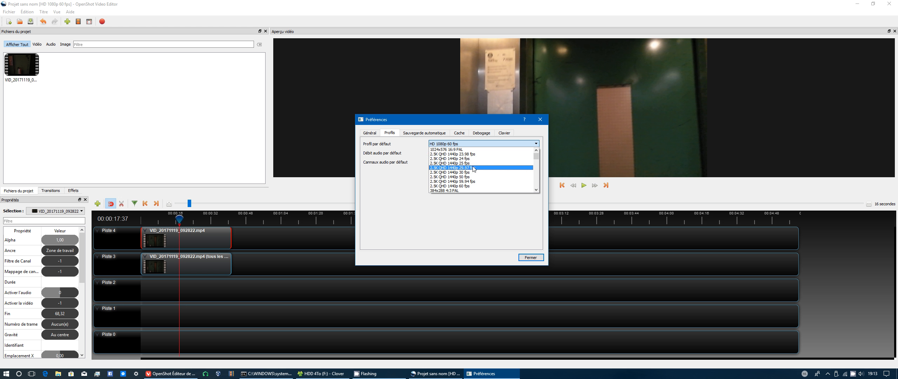
scroll(466, 176, down, 2)
scroll(456, 172, down, 1)
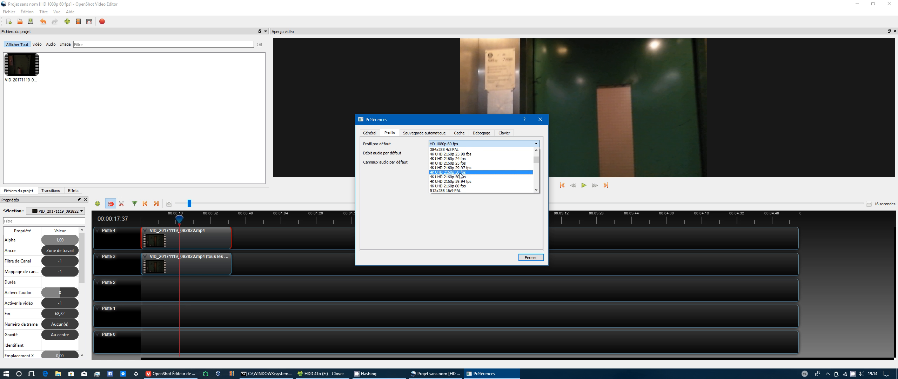
click(526, 258)
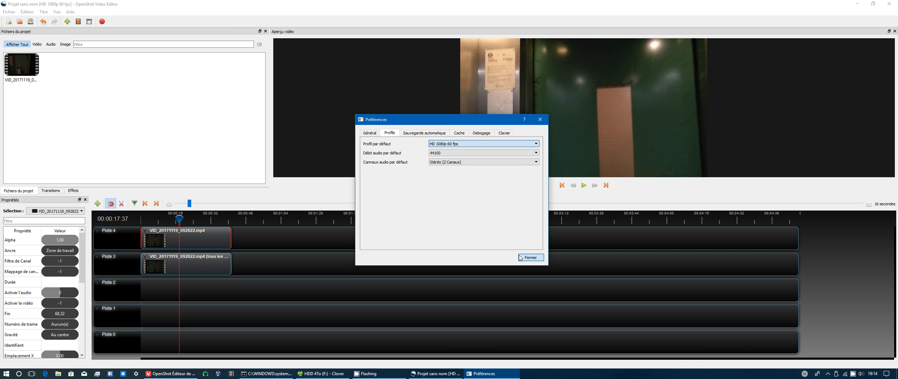
click(530, 257)
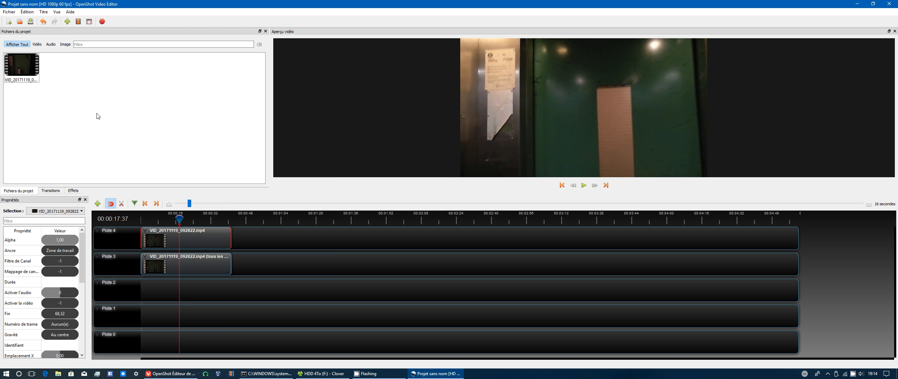
- Turn the editor into a wider floating window over the browser, and close the HDD 4To (F:) file explorer window
double_click(191, 5)
drag(266, 52, 413, 54)
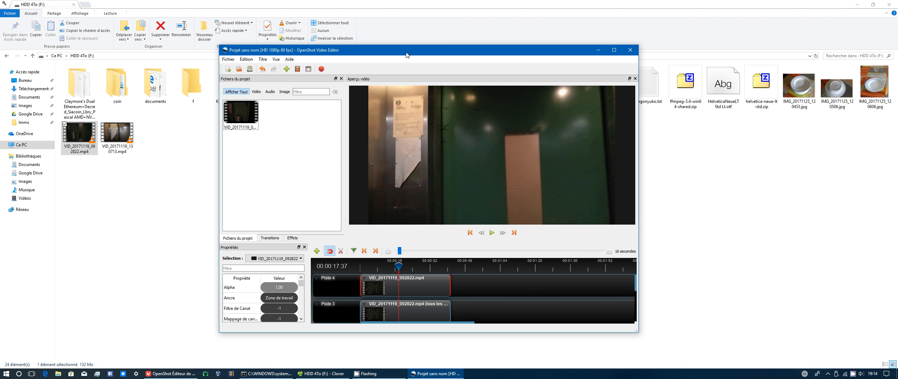
click(890, 5)
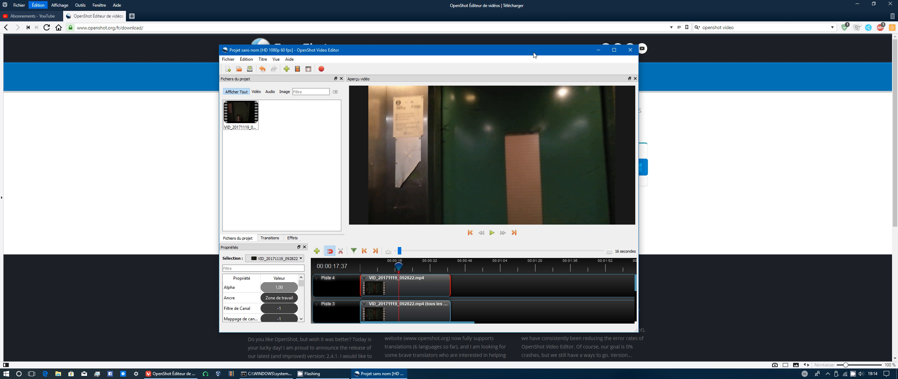
drag(533, 55, 570, 37)
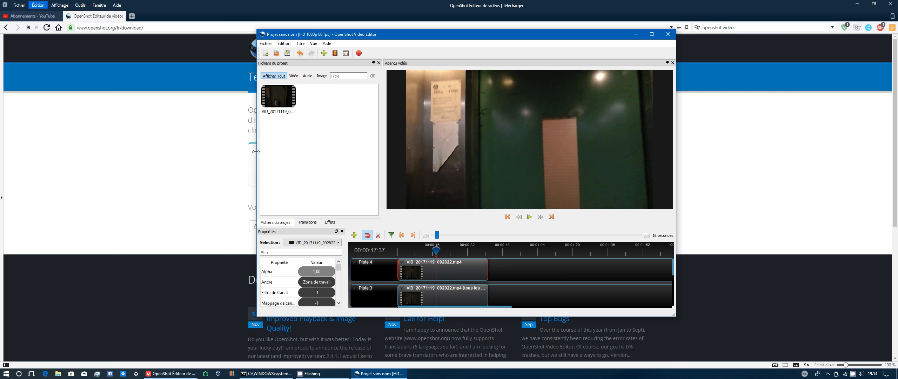
drag(256, 152, 160, 153)
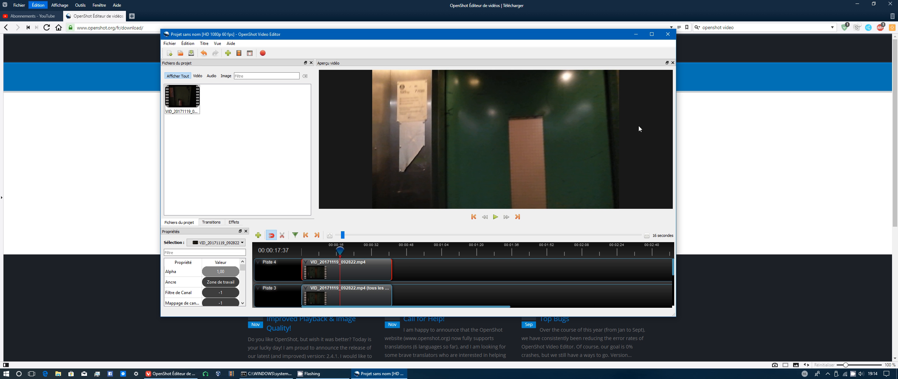
- Play the preview, jump between several points of the clip on the timeline, and pause at about 00:00:11
click(495, 216)
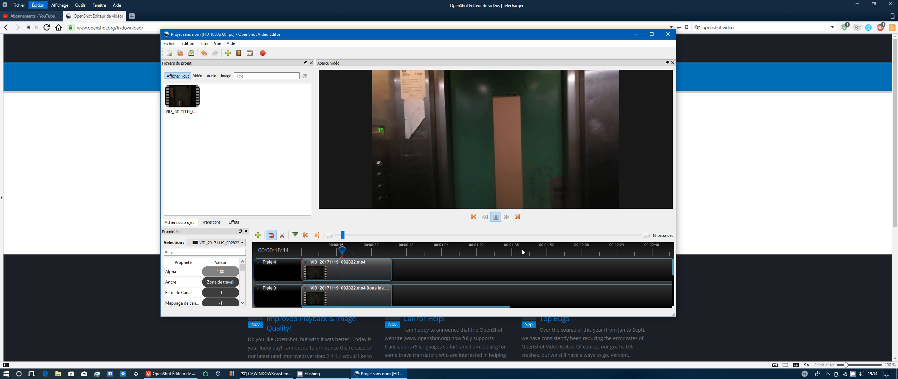
click(360, 251)
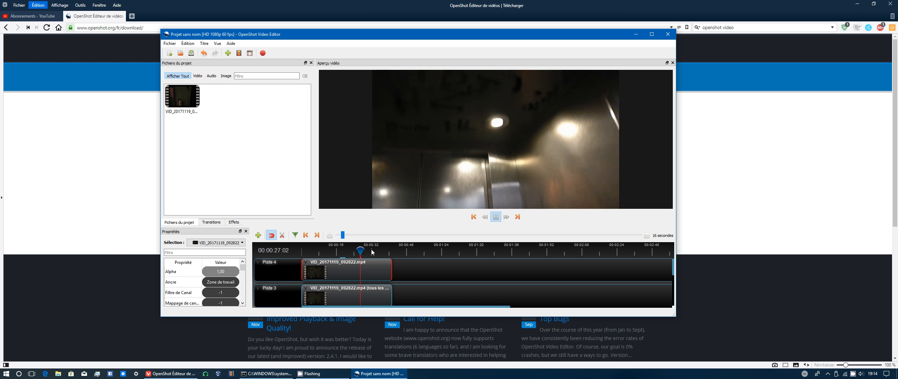
click(325, 252)
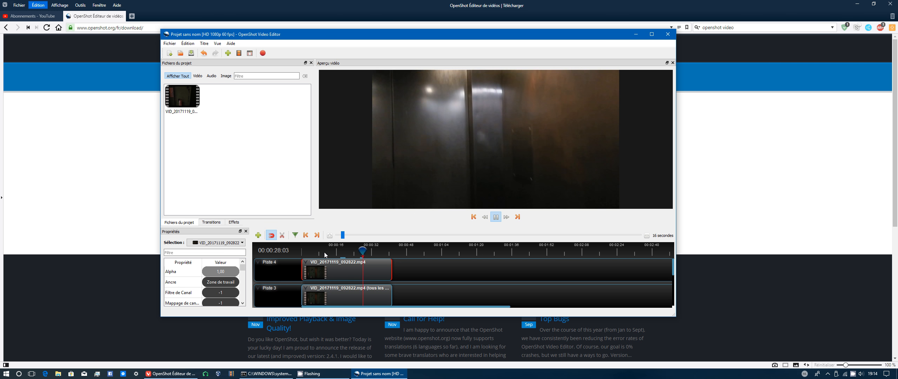
click(353, 249)
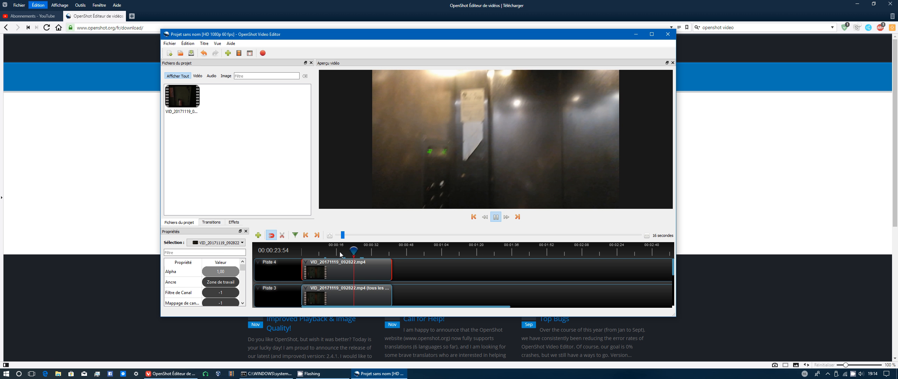
click(321, 252)
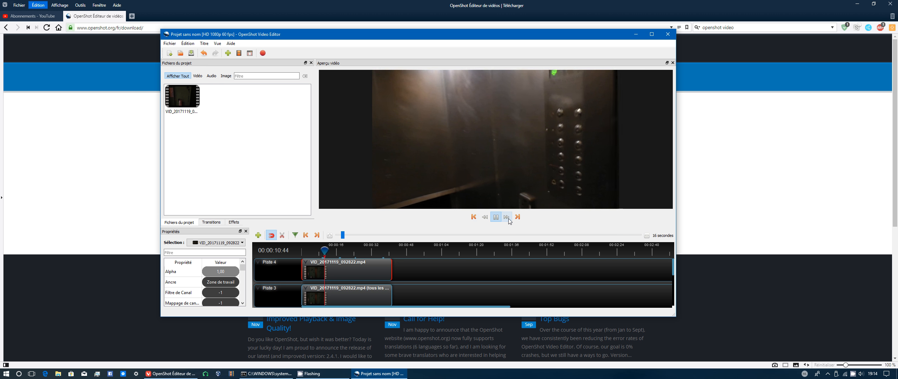
click(496, 216)
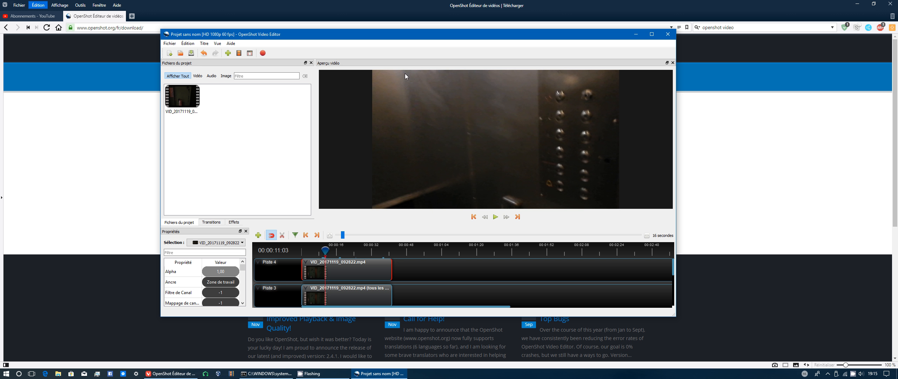
- Close the video editor without saving the project changes
click(668, 35)
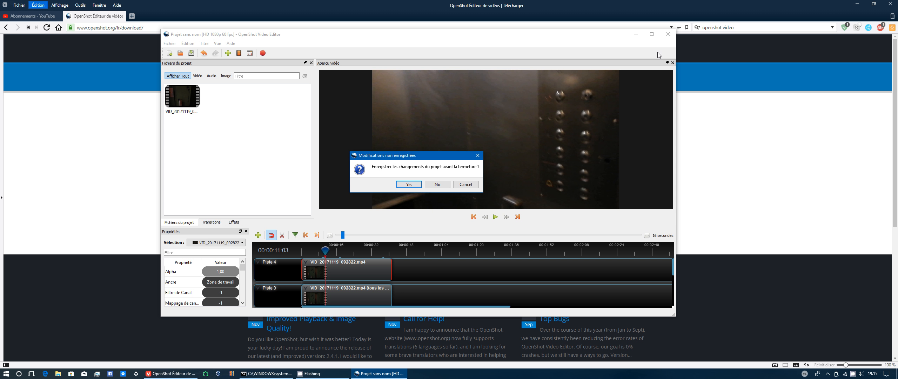
click(438, 186)
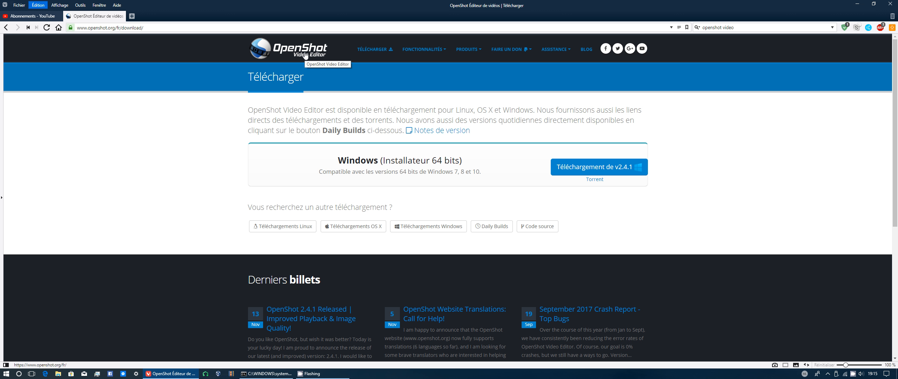
- Show the desktop, review the OpenShot download page in the browser once more, and minimize it
click(856, 4)
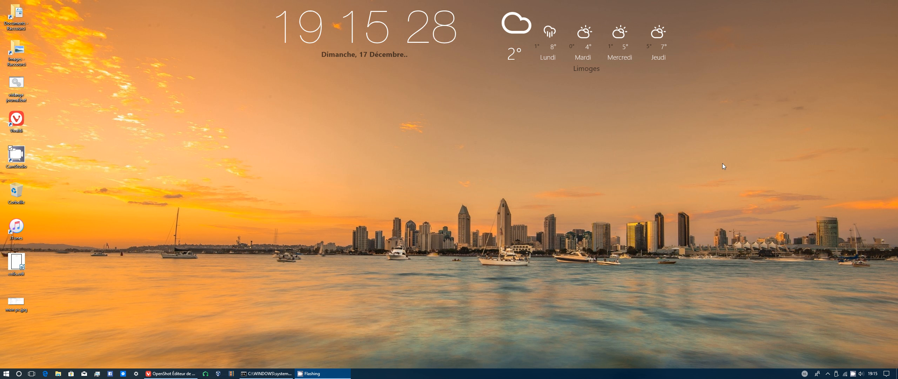
click(171, 373)
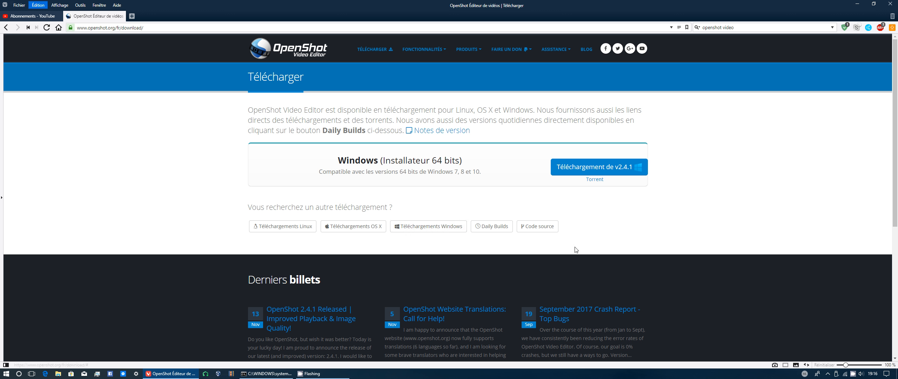
click(856, 5)
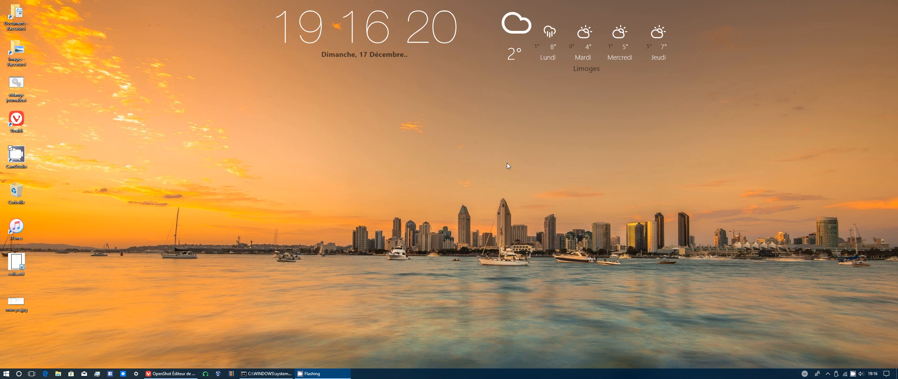
- Switch to the CamStudio recorder and move its window away from the desktop icons
click(853, 374)
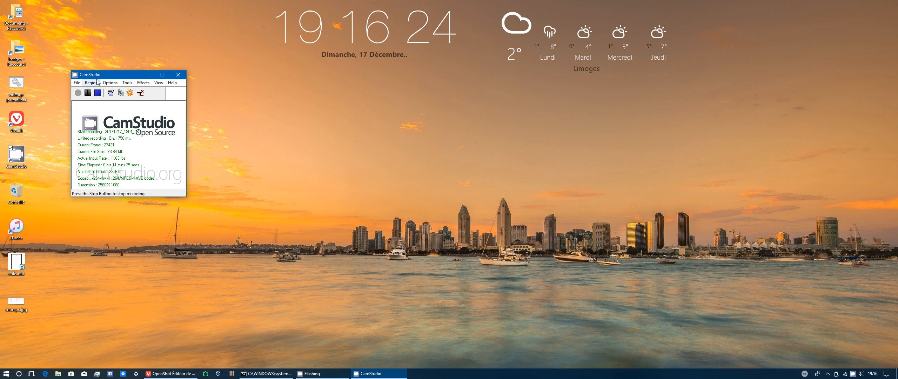
drag(107, 75, 346, 113)
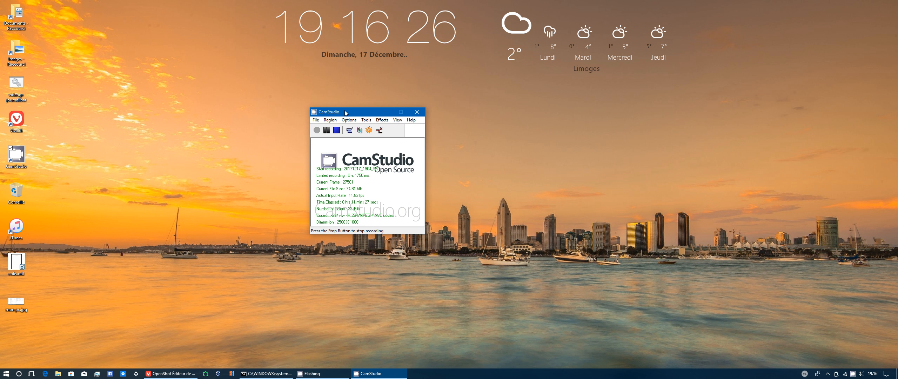